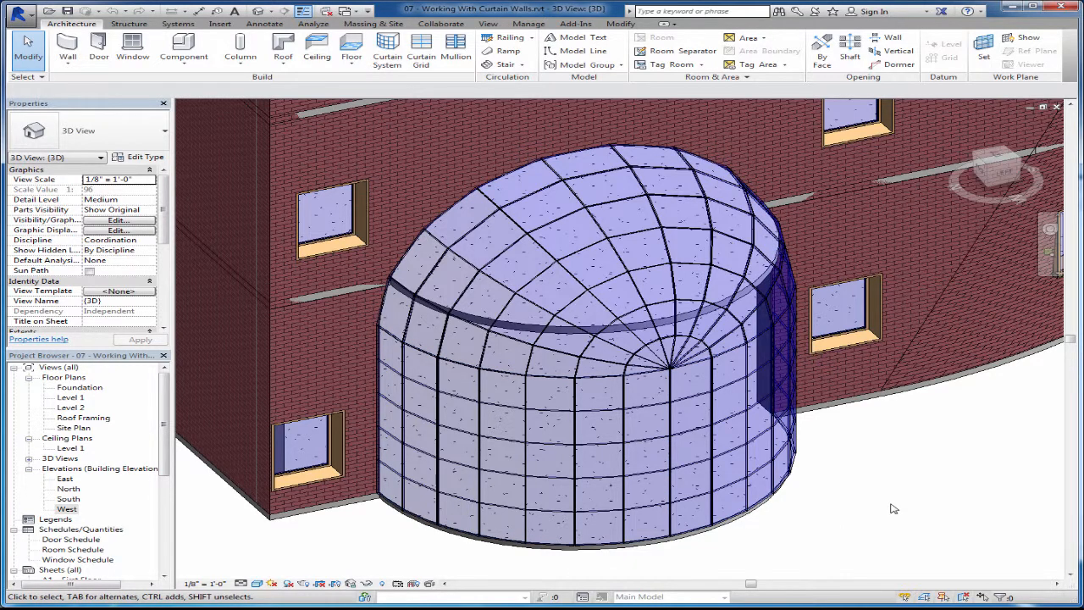
Step: Open the West elevation view showing the curtain system
double_click(67, 508)
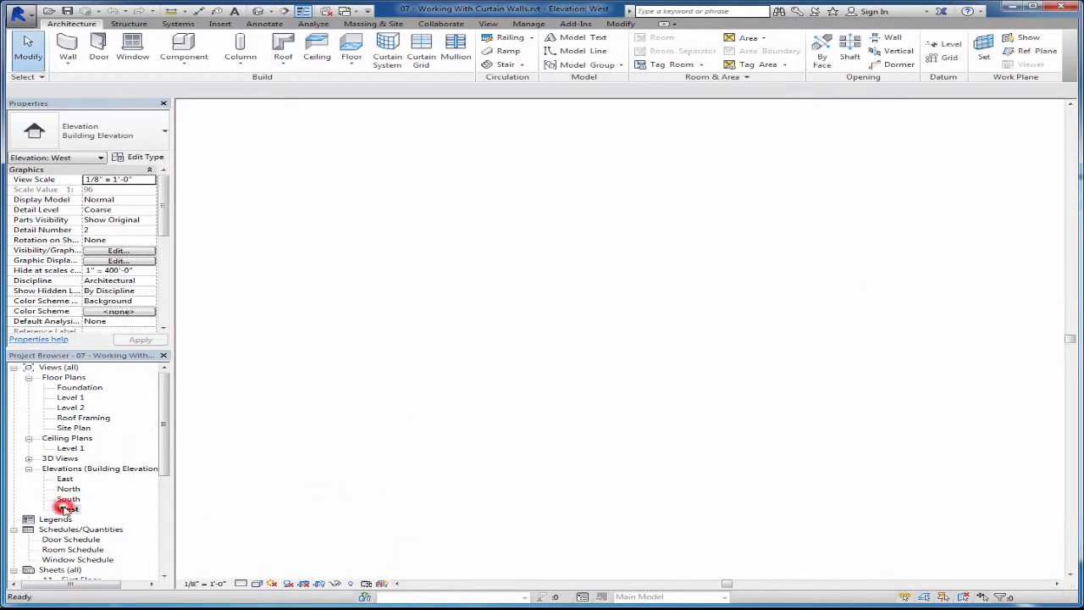
scroll(499, 426, "up", 5)
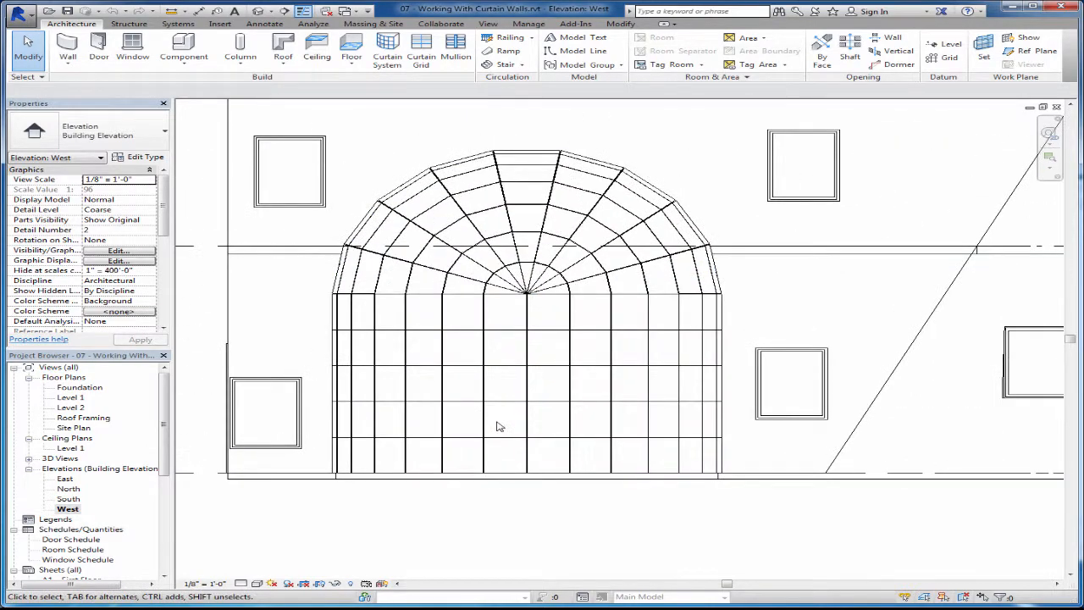
scroll(500, 440, "up", 3)
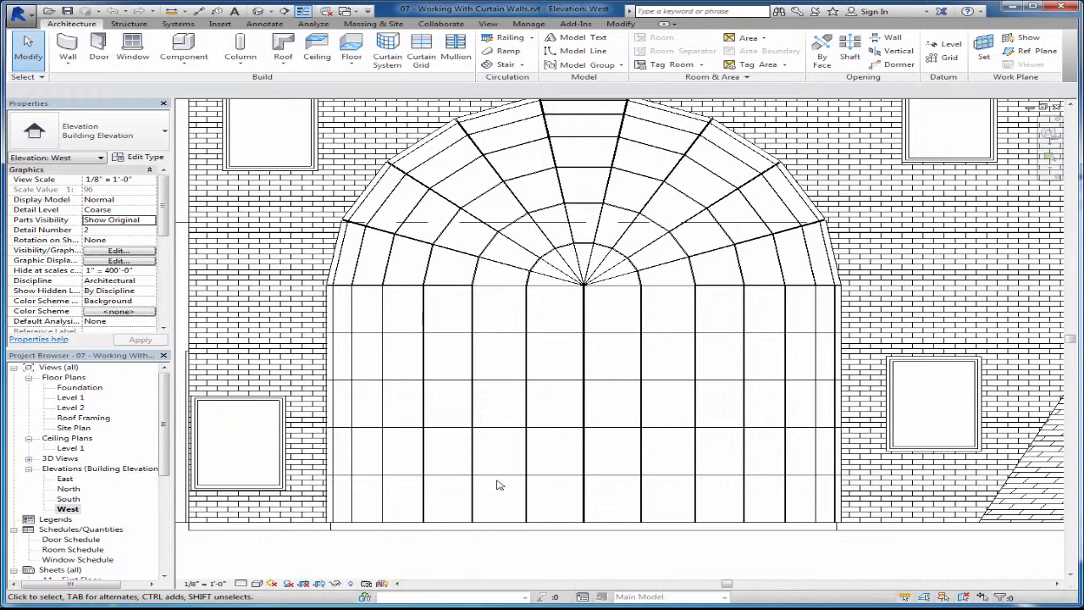
Step: Select the third vertical curtain grid line left of the curtain system's centre line
left_click(425, 499)
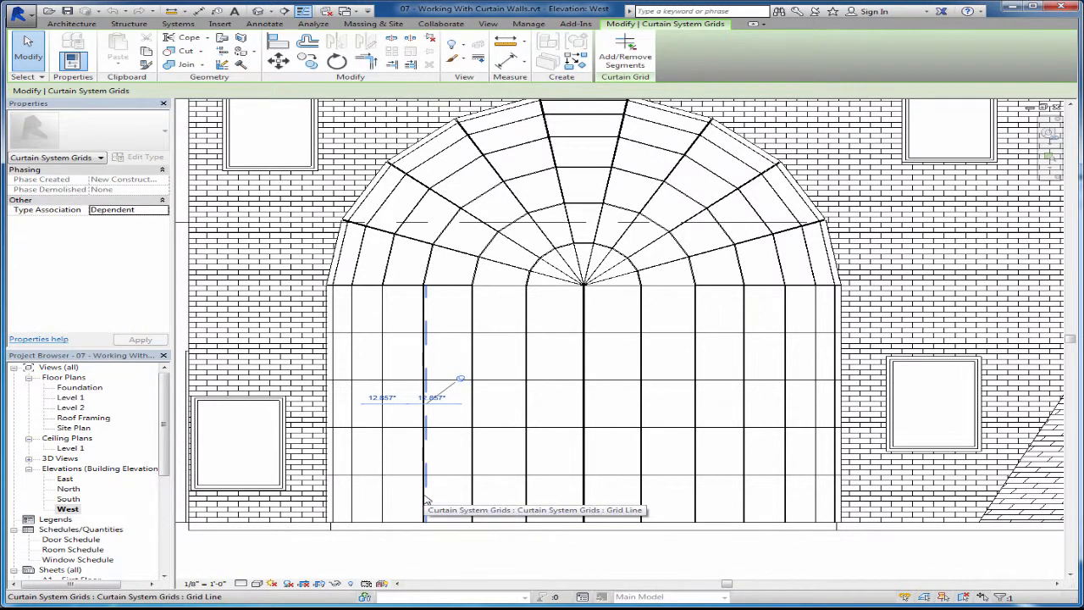
key("Escape")
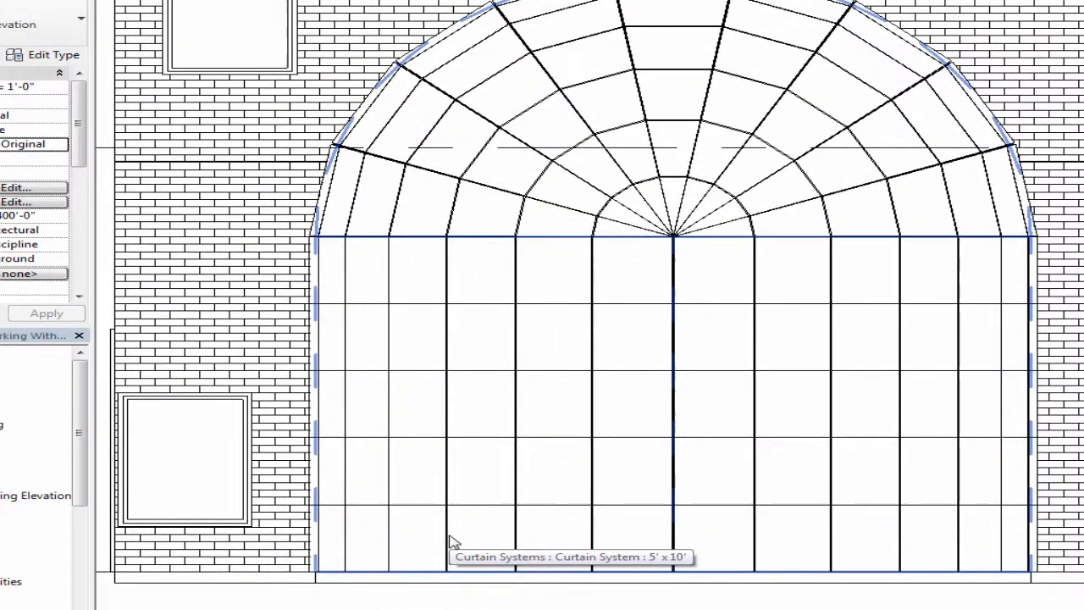
key("Tab")
key("Tab")
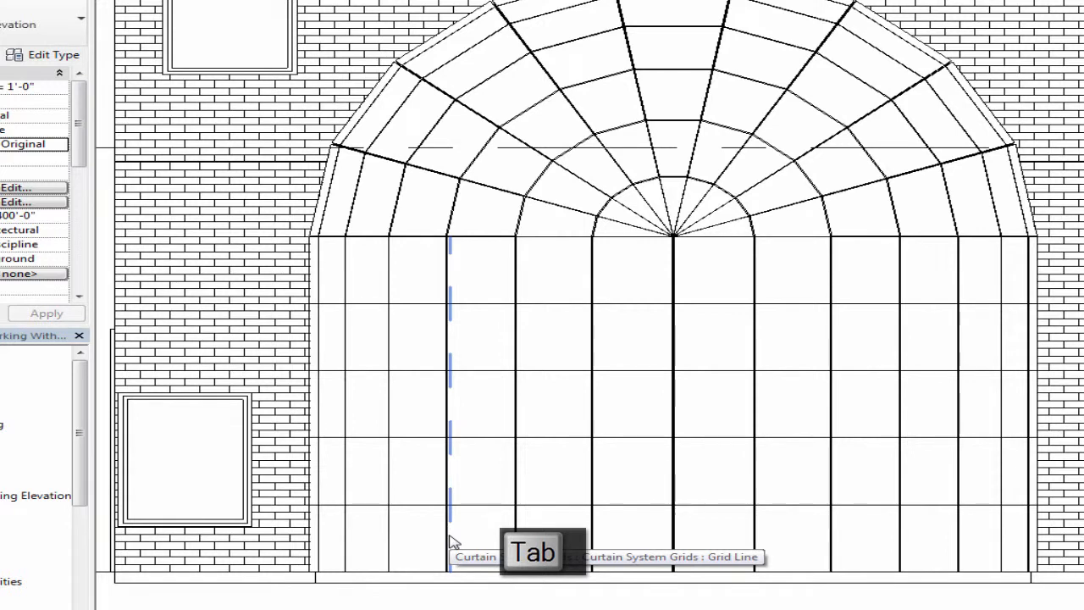
left_click(450, 542)
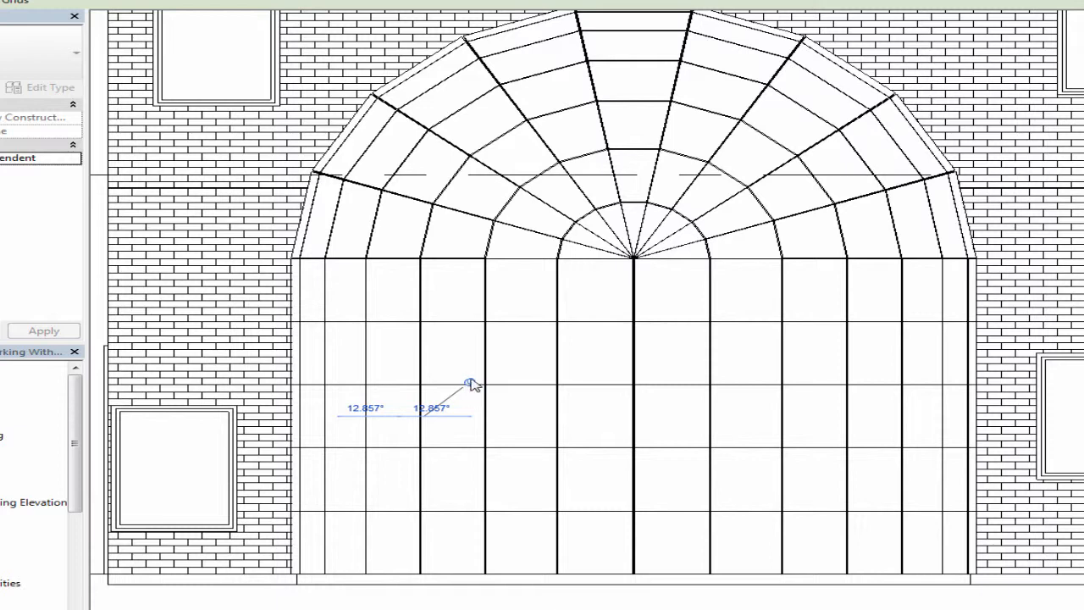
Step: Unpin the selected curtain grid line and pin it again
left_click(470, 384)
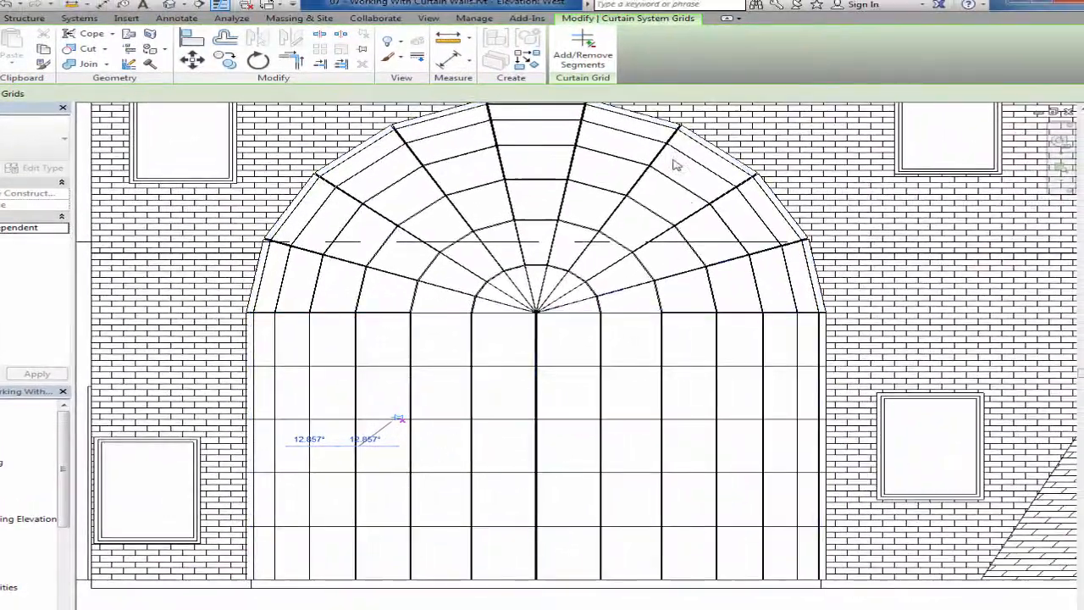
left_click(676, 165)
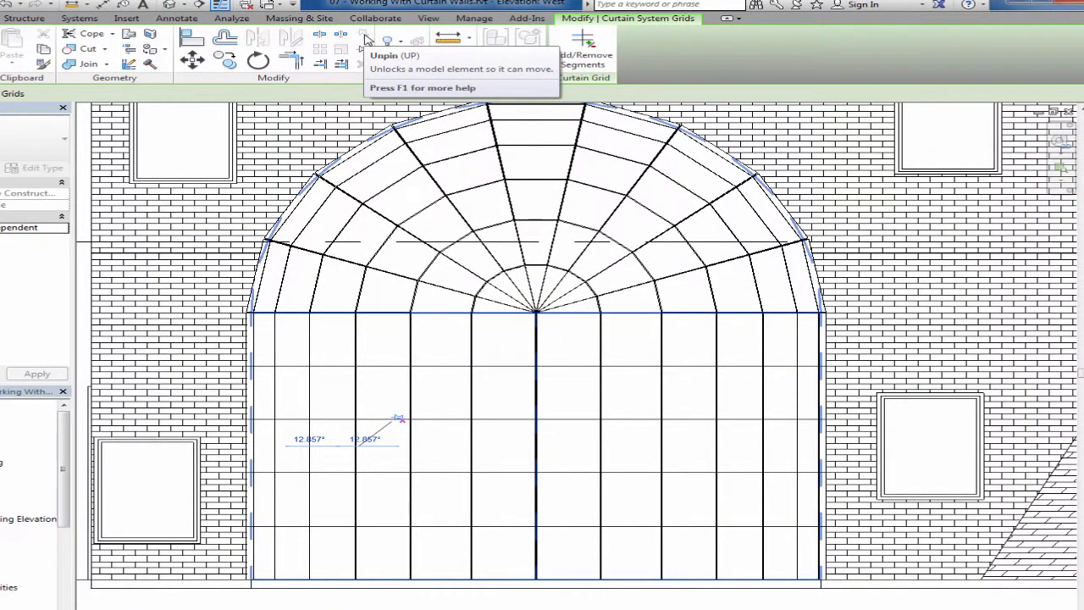
left_click(365, 40)
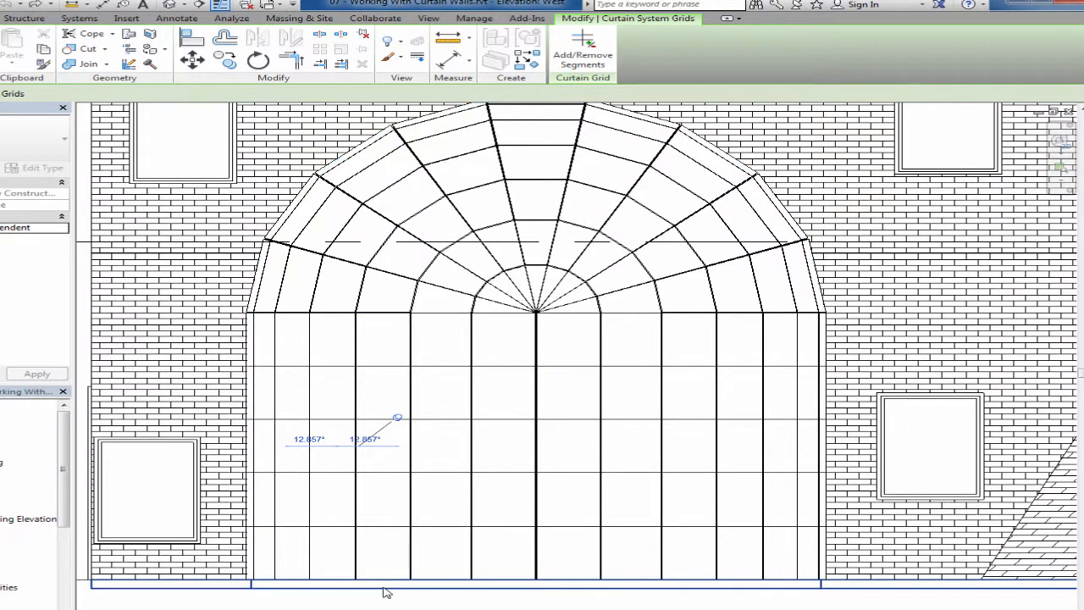
Step: Remove the two lowest segments from the third vertical grid line left of the curtain system's centre
left_click(582, 49)
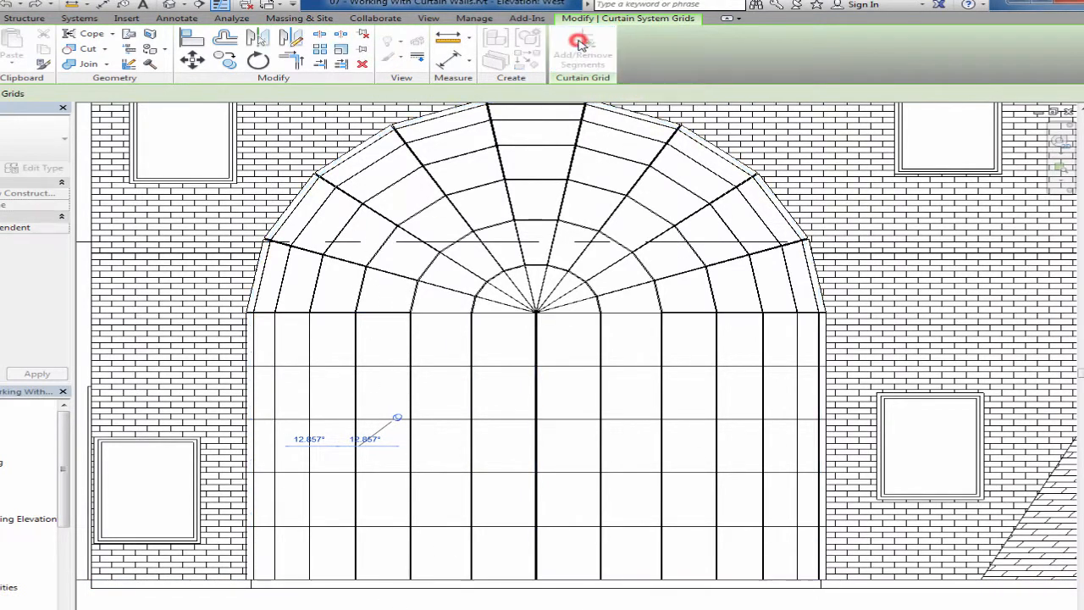
key("Tab")
left_click(356, 549)
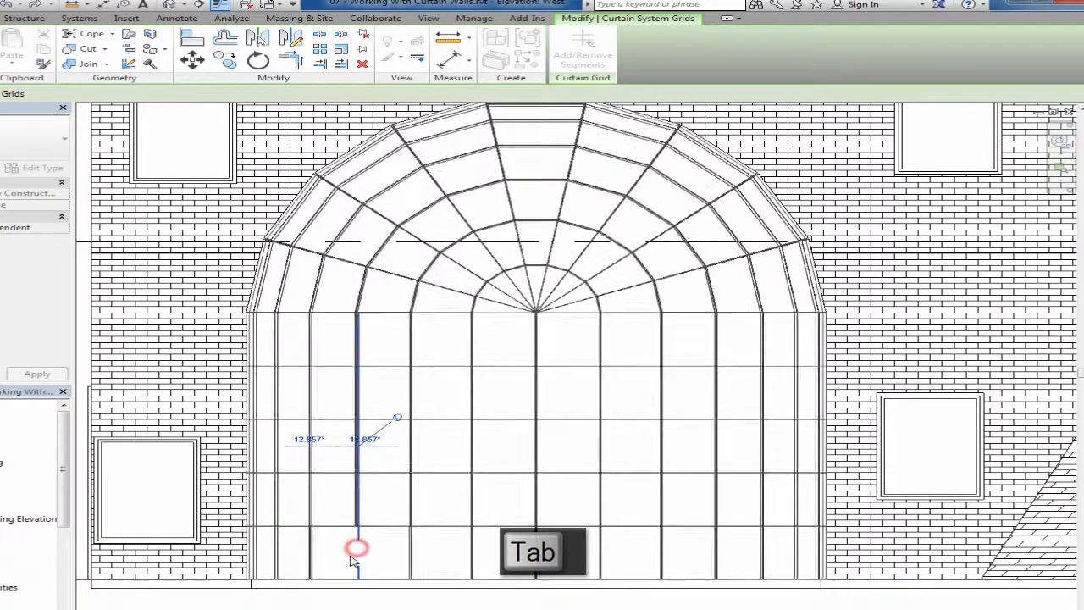
left_click(359, 497)
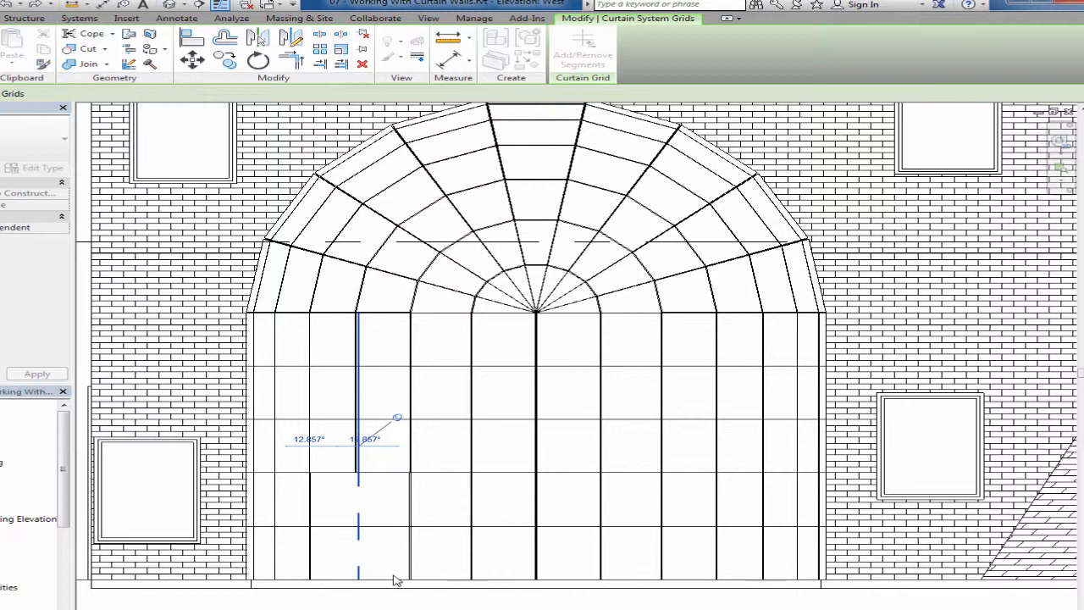
key("Escape")
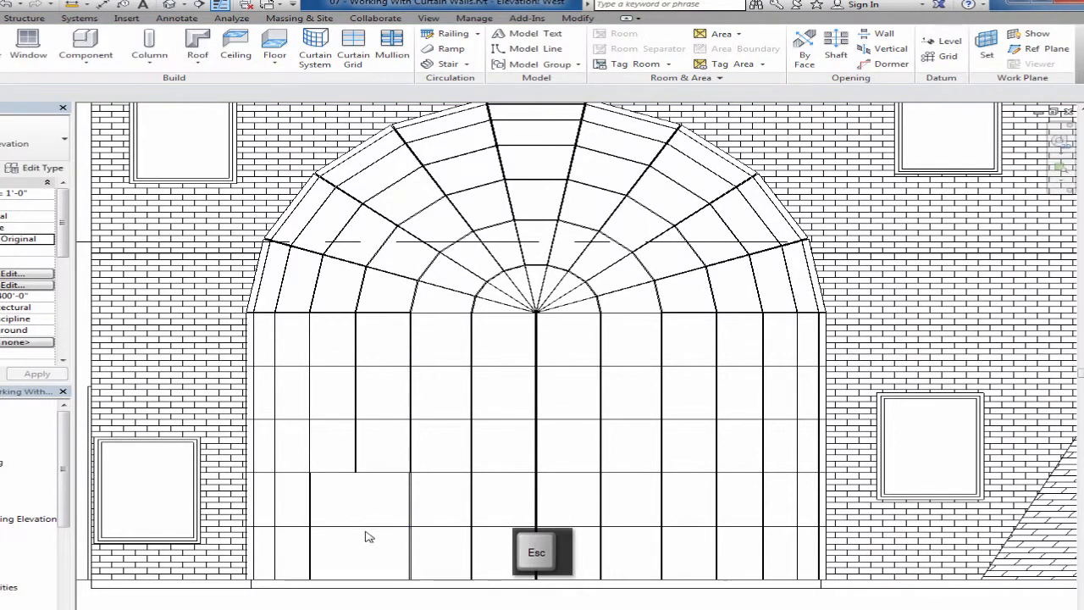
Step: Remove the lowest horizontal grid line's segment crossing the left door bay to form one large panel
left_click(365, 526)
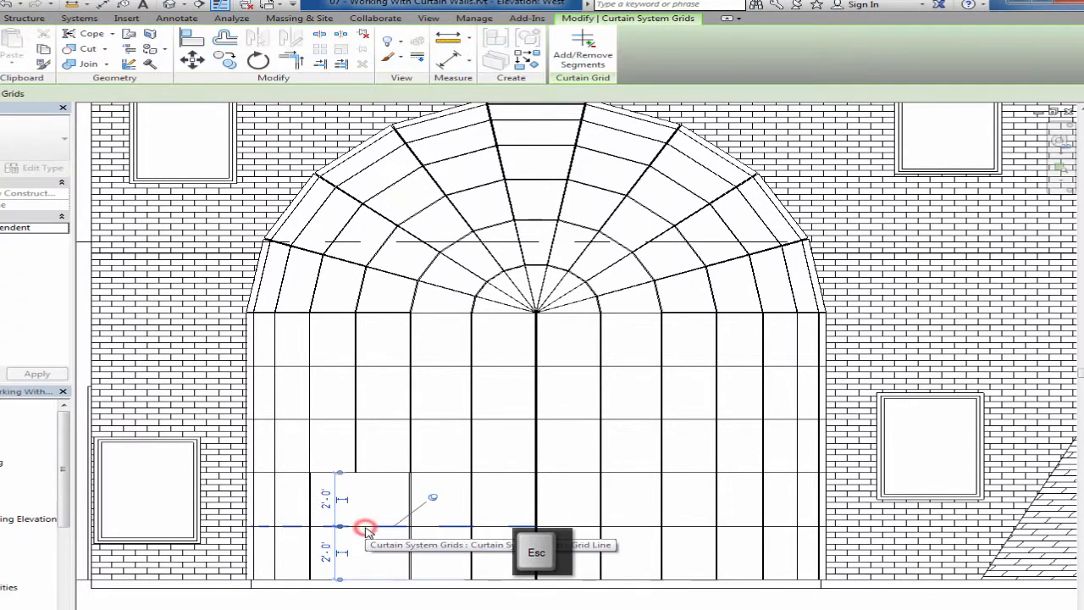
left_click(565, 65)
left_click(359, 525)
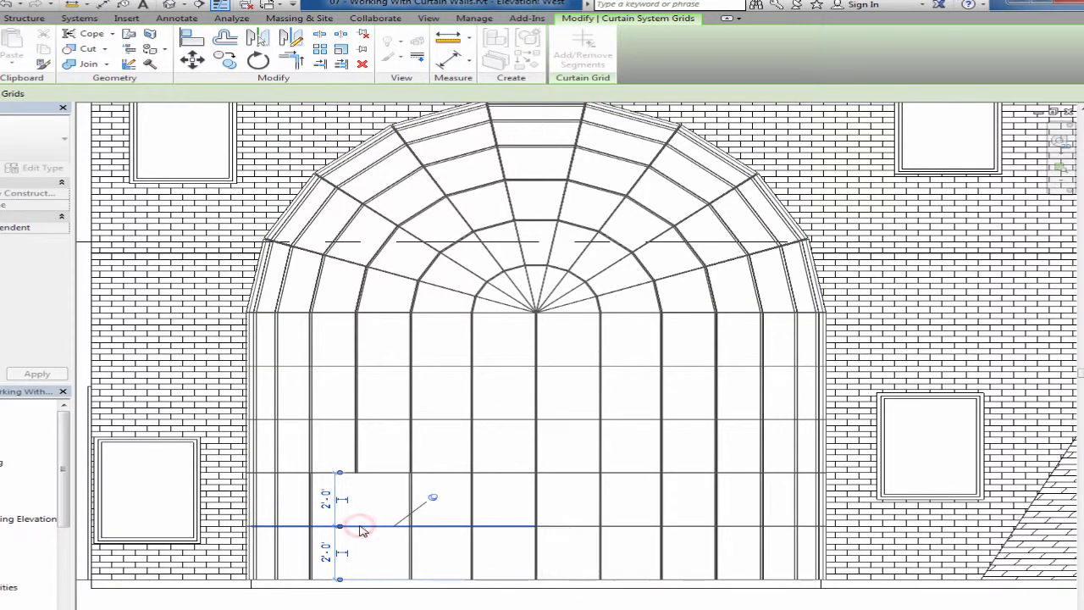
scroll(383, 593, "up", 5)
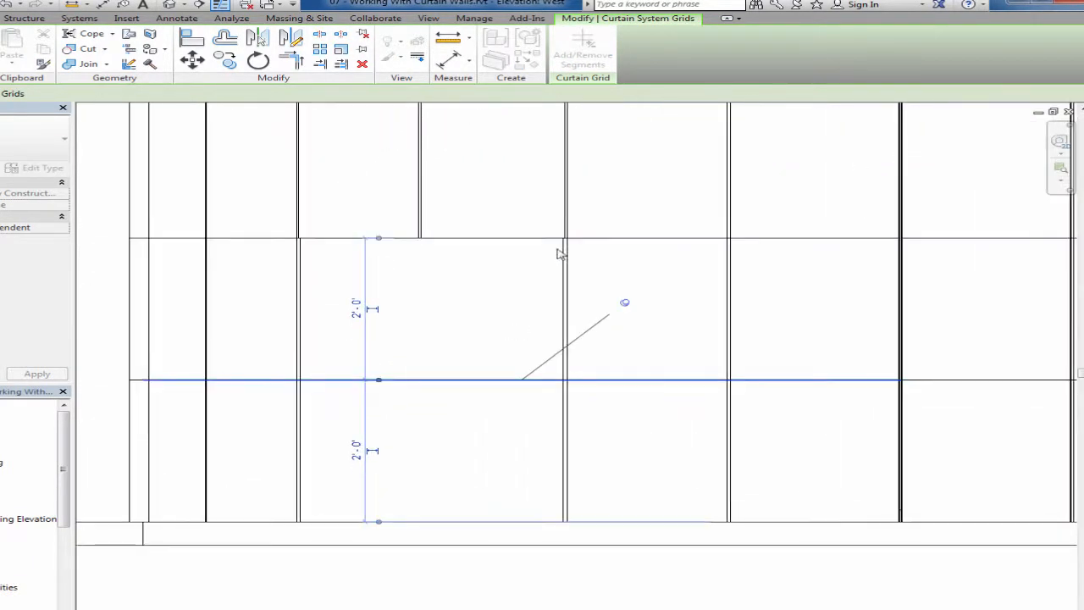
key("Escape")
scroll(503, 390, "down", 5)
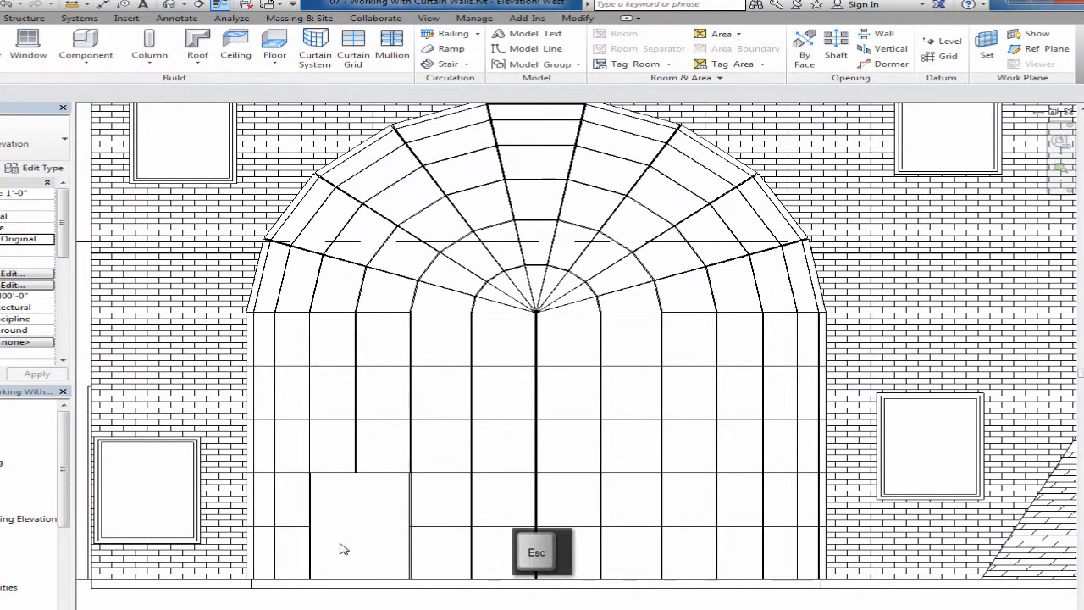
Step: Remove the two lowest segments from the third vertical grid line right of the curtain system's centre
scroll(348, 542, "up", 3)
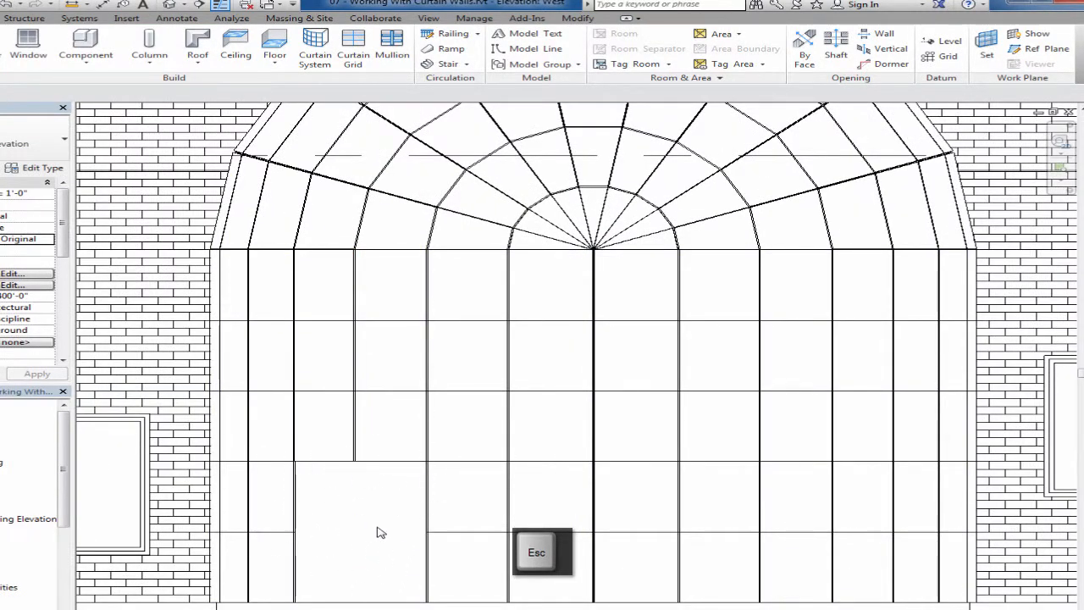
left_click(831, 515)
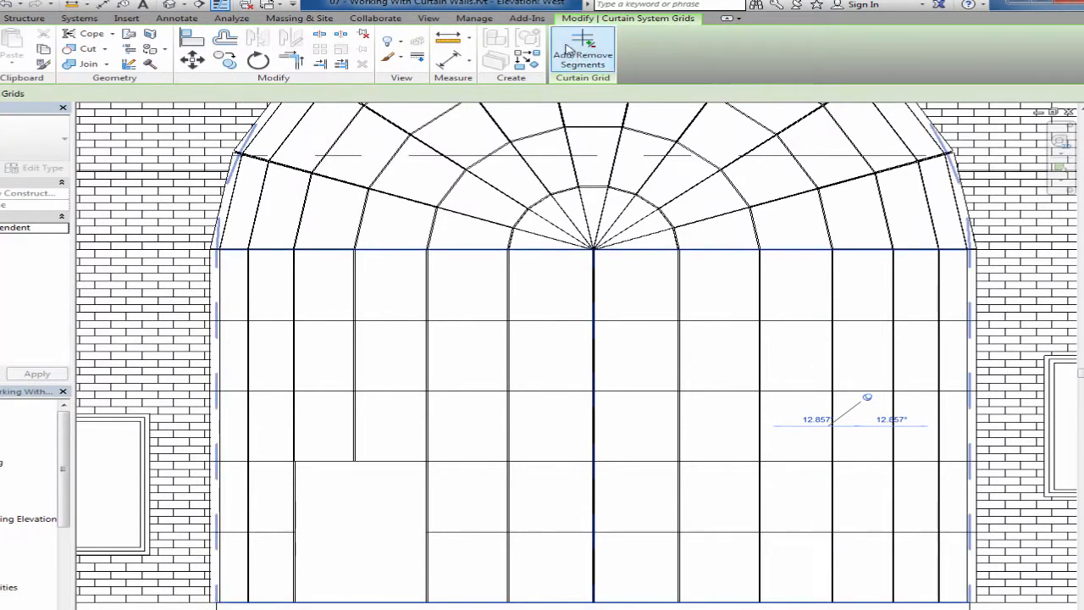
left_click(829, 494)
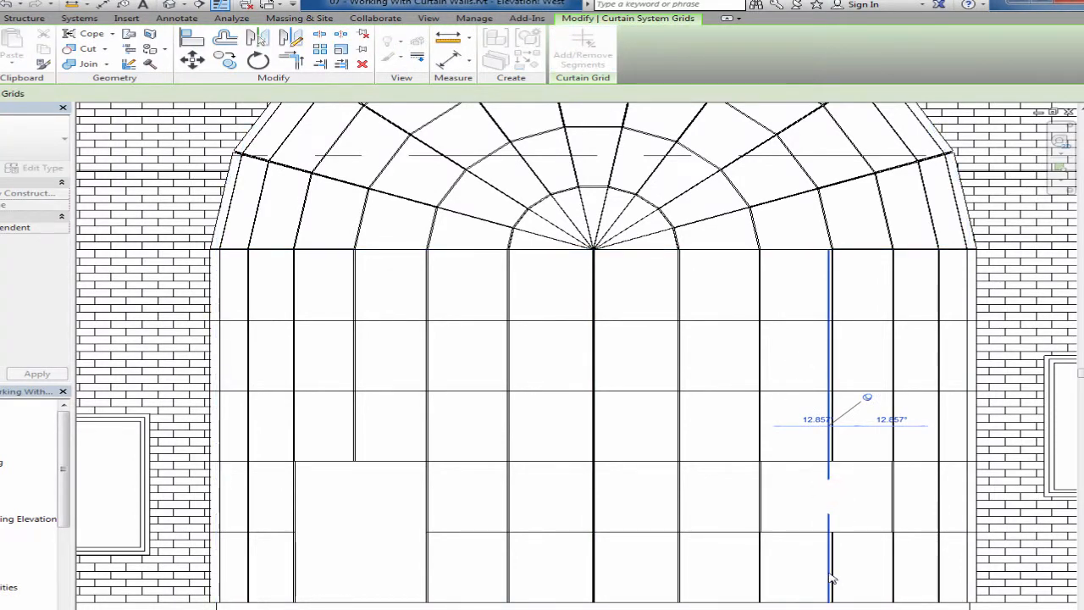
scroll(828, 579, "up", 1)
left_click(828, 574)
left_click(799, 503)
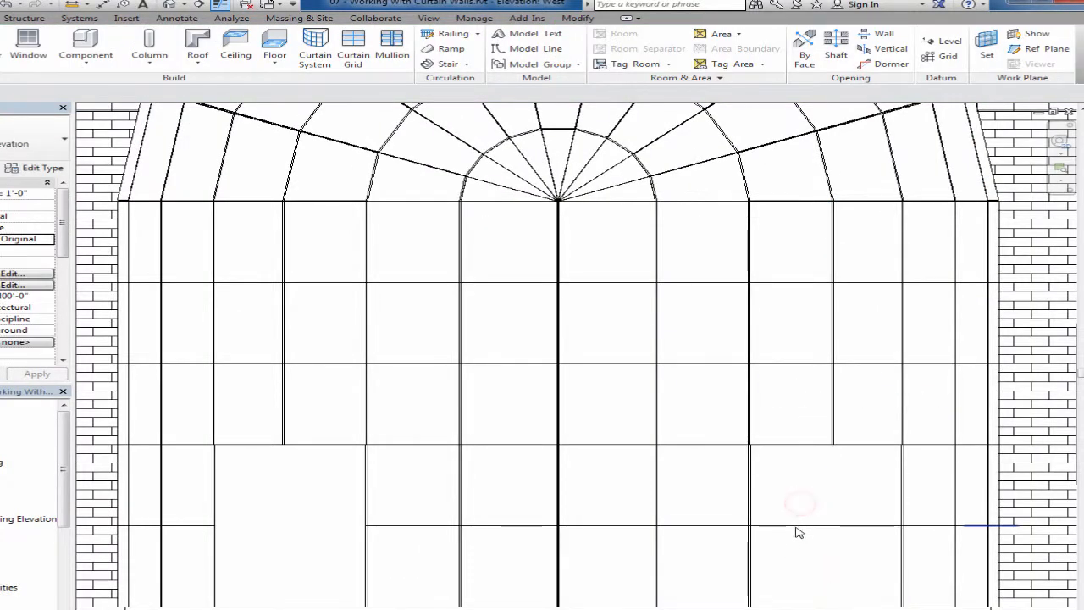
Step: Remove the lowest horizontal grid line's segment crossing the right door bay to form a matching large panel
left_click(796, 527)
left_click(582, 44)
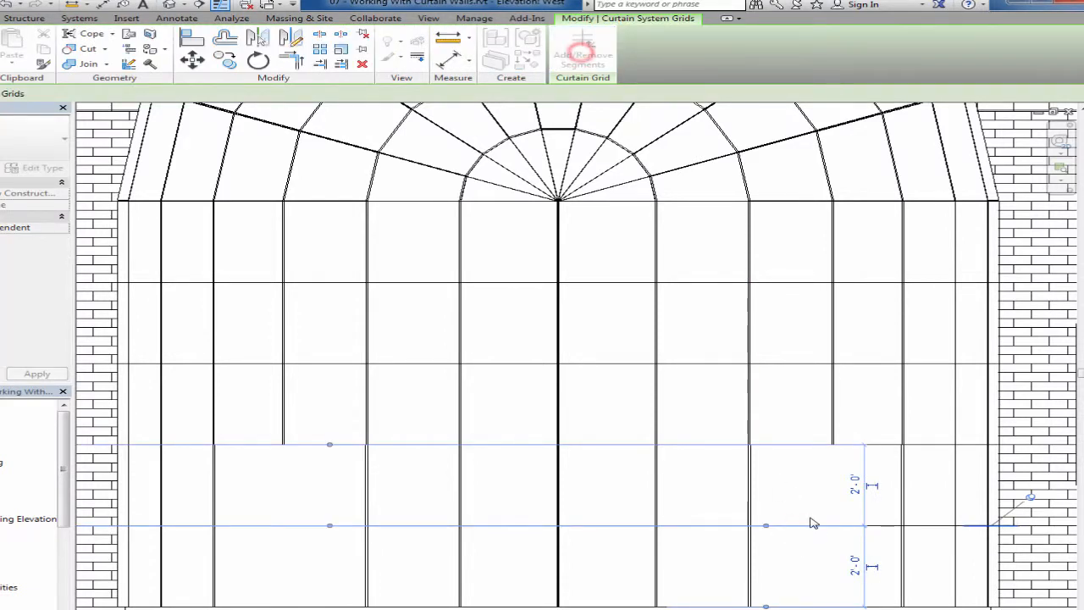
left_click(812, 527)
middle_click_drag(814, 576, 763, 494)
scroll(755, 490, "down", 1)
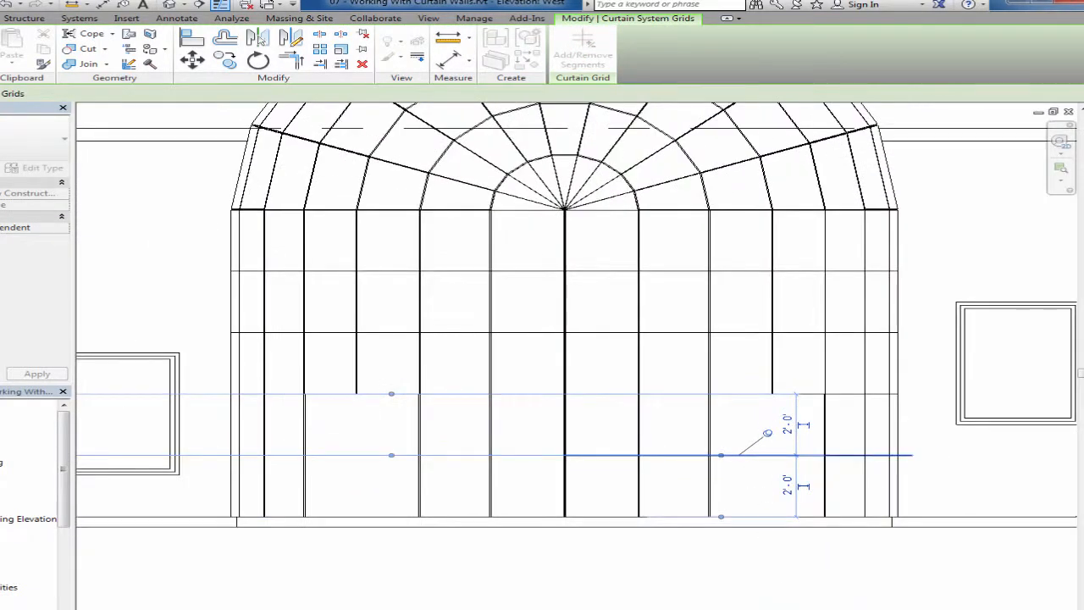
left_click(772, 607)
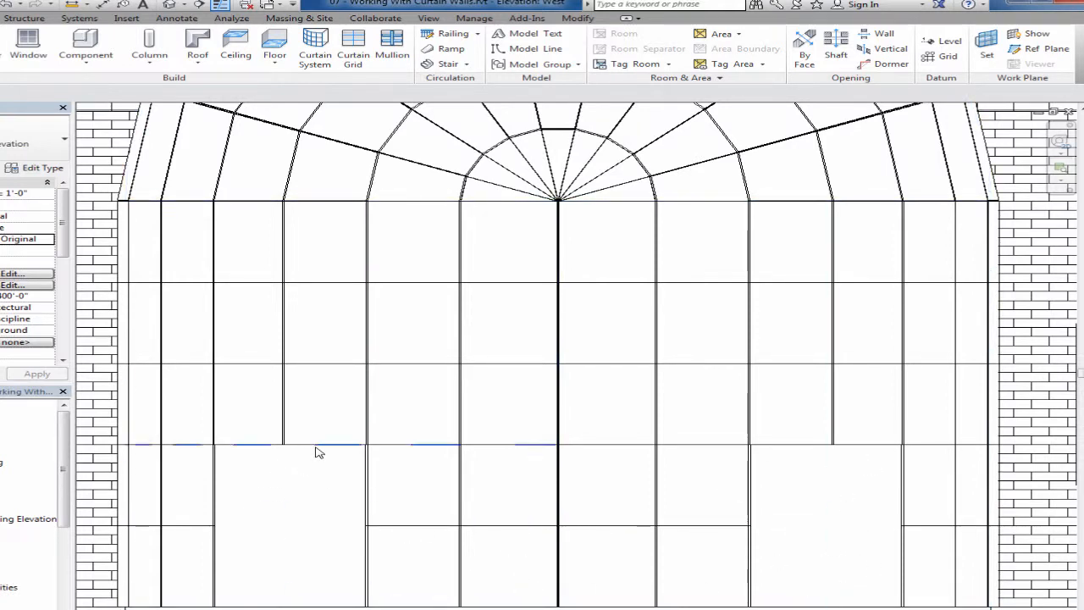
Step: Change the large glazed panel left of centre to the Curtain Wall-Store Front-Dbl: Store Front Double Door type
key("Tab")
key("Tab")
key("Tab")
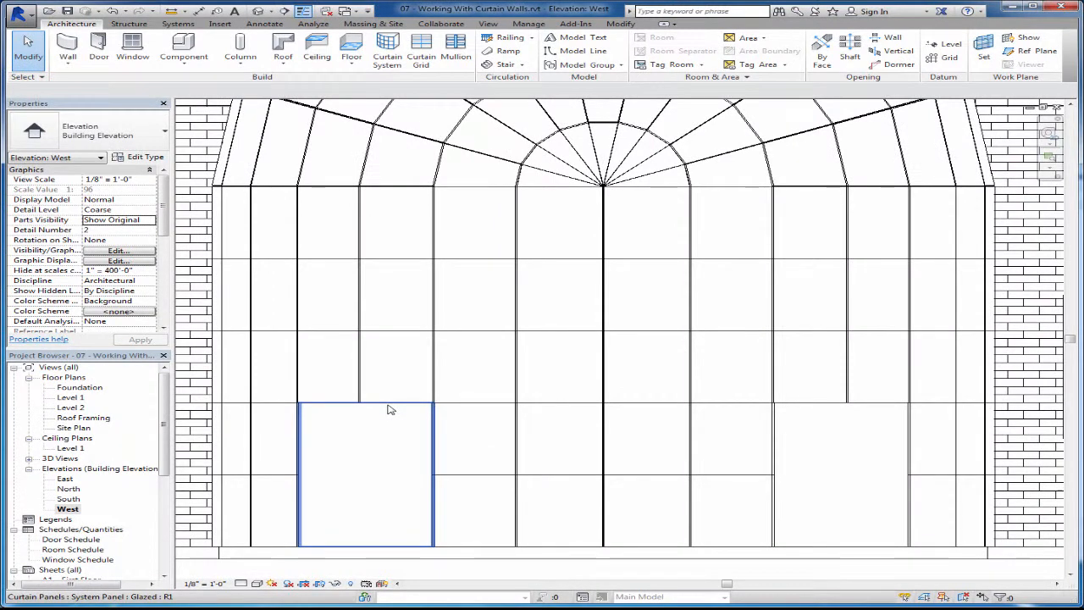
left_click(388, 409)
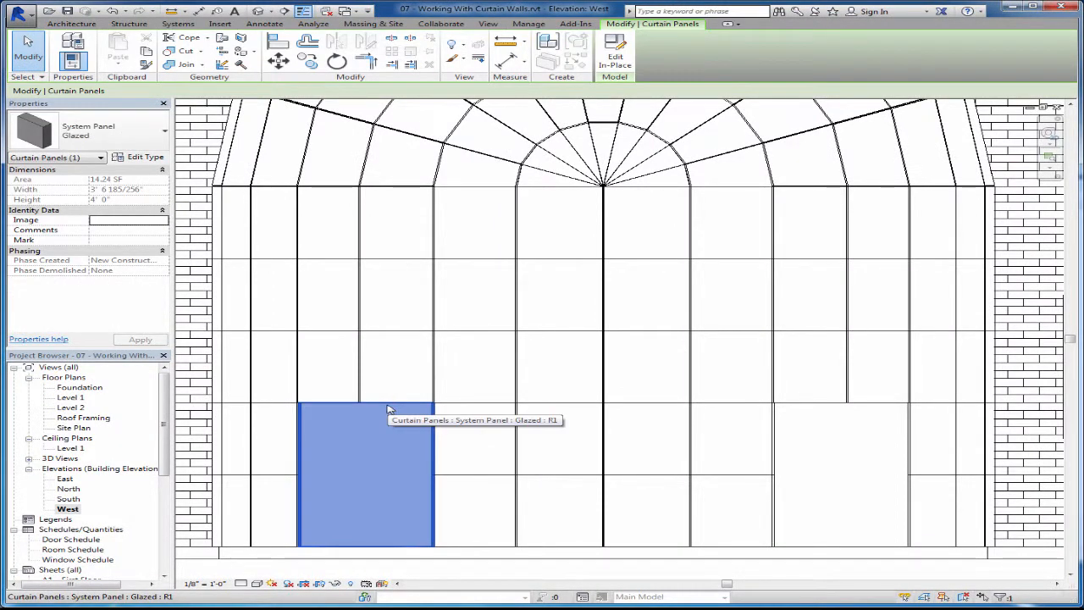
left_click(121, 129)
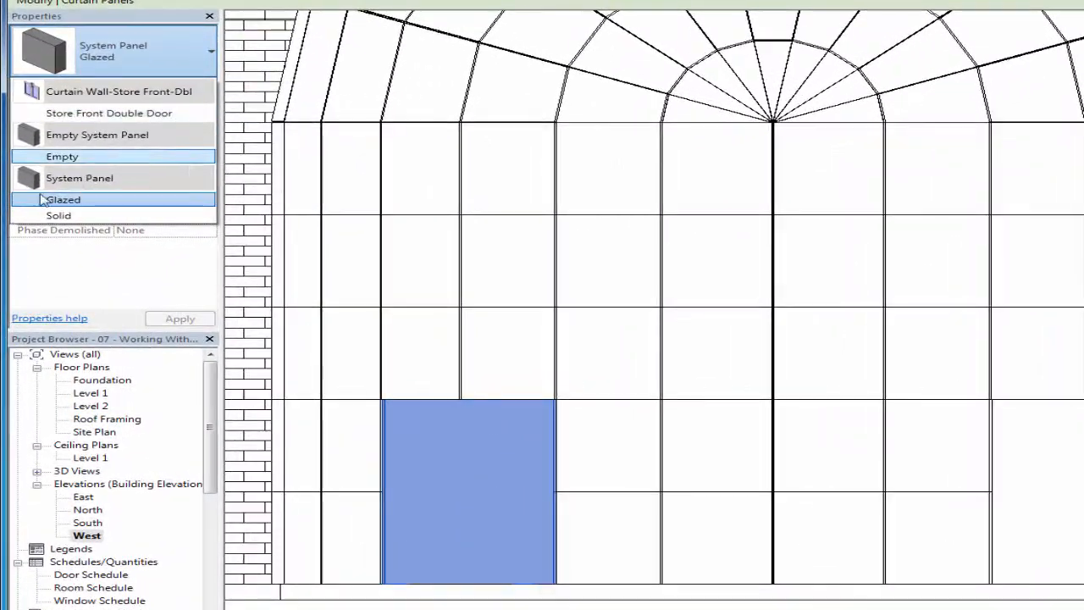
left_click(121, 115)
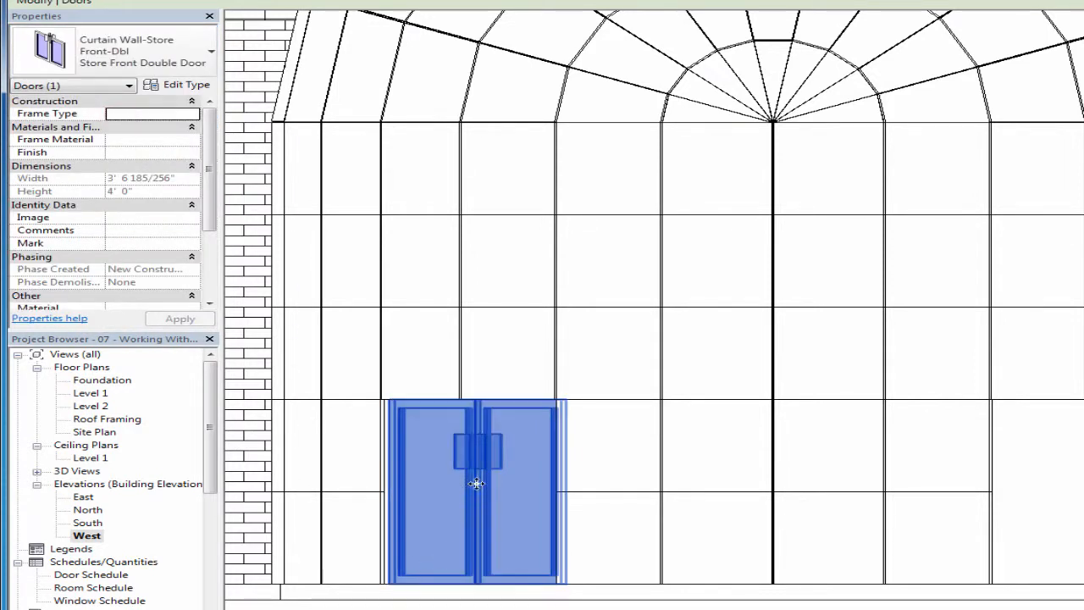
Step: Change the large glazed panel right of centre to the Curtain Wall-Store Front-Dbl: Store Front Double Door type
middle_click_drag(477, 484, 427, 447)
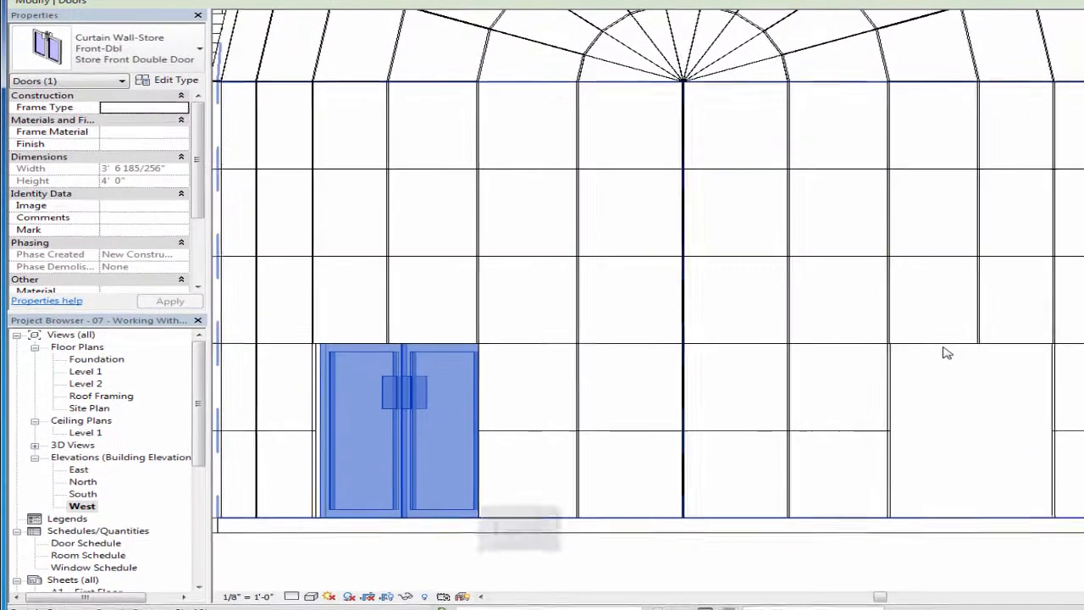
key("Tab")
key("Tab")
left_click(945, 352)
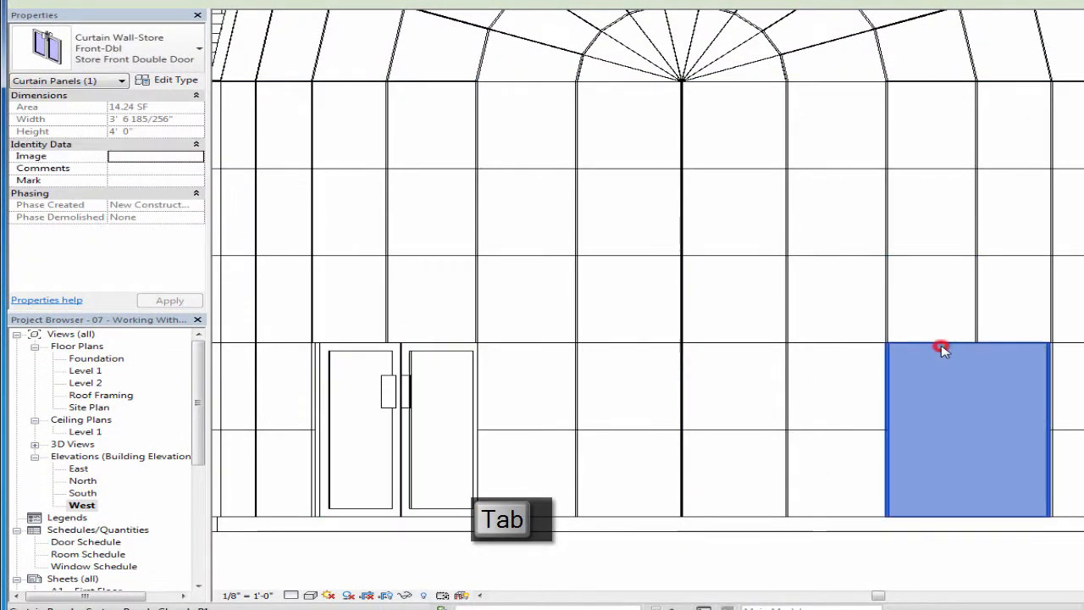
left_click(142, 43)
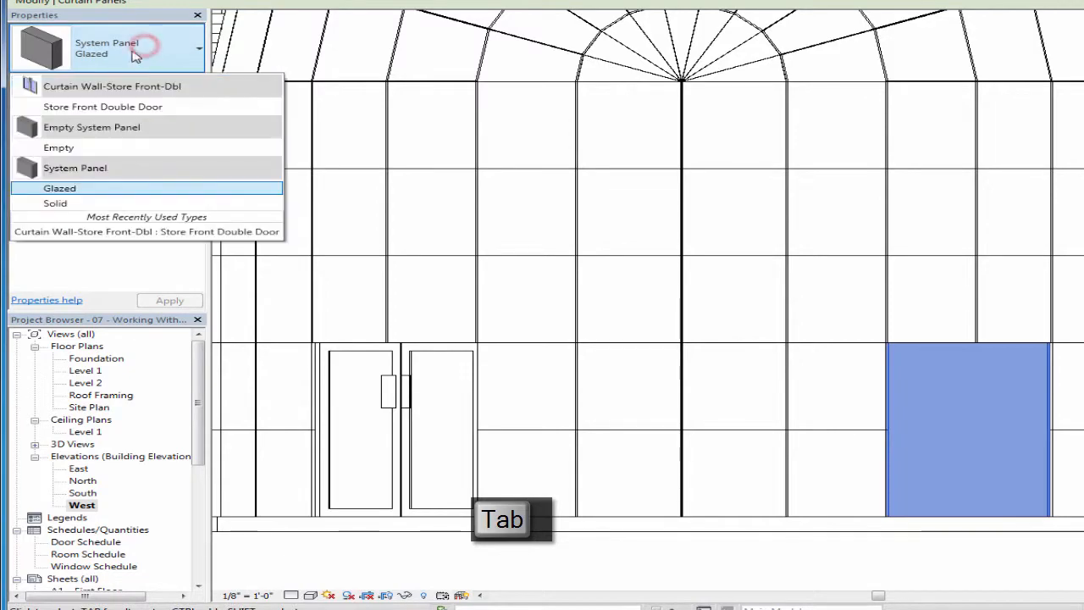
left_click(119, 106)
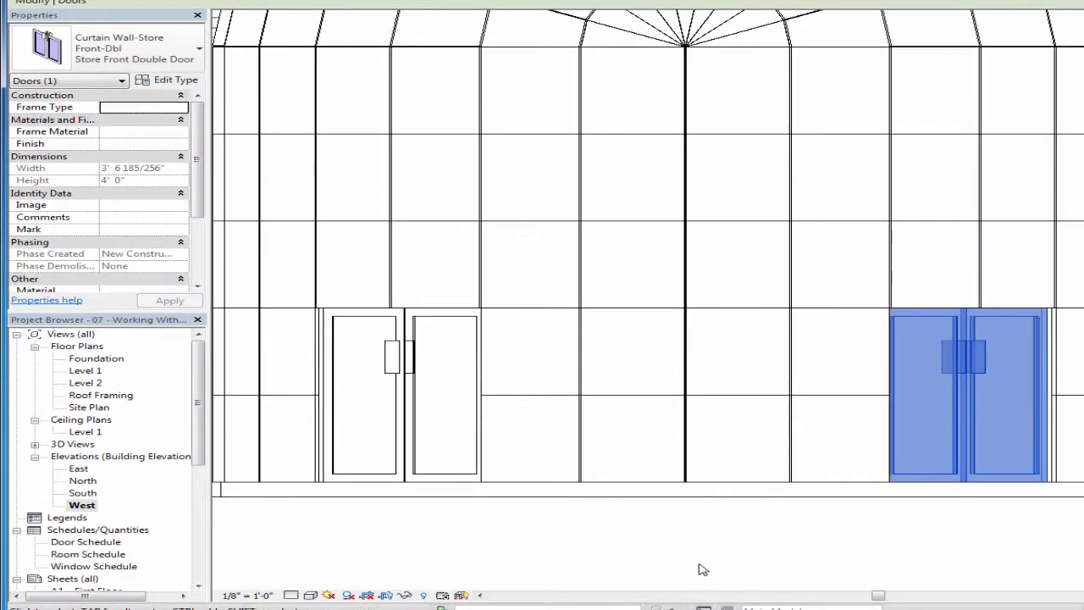
left_click(698, 554)
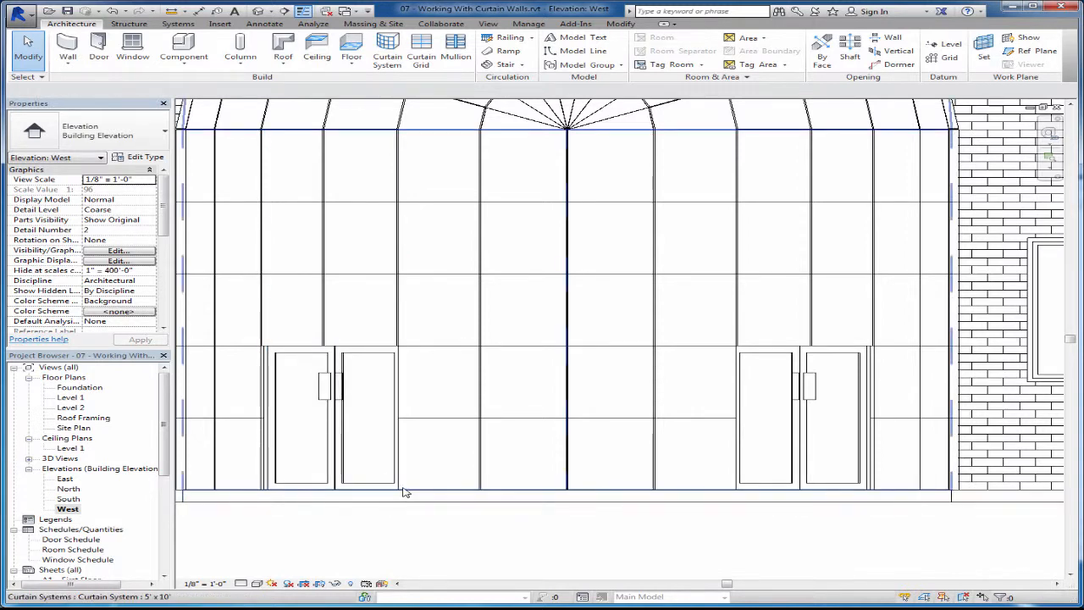
Step: Remove the third vertical grid line's segment directly above the left door and the horizontal grid segment across that door's head
left_click(325, 335)
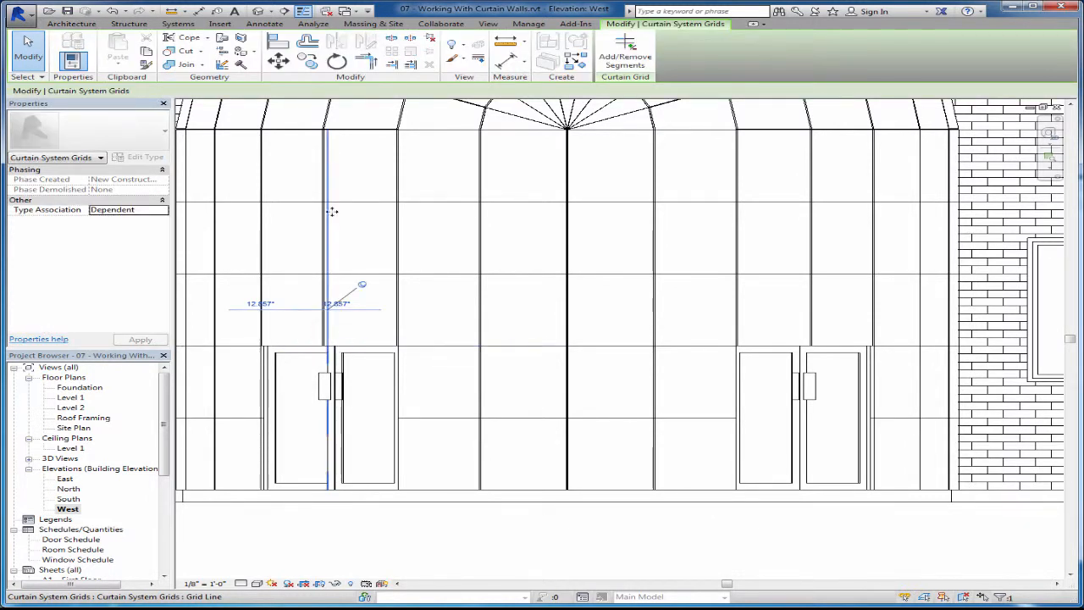
left_click(625, 52)
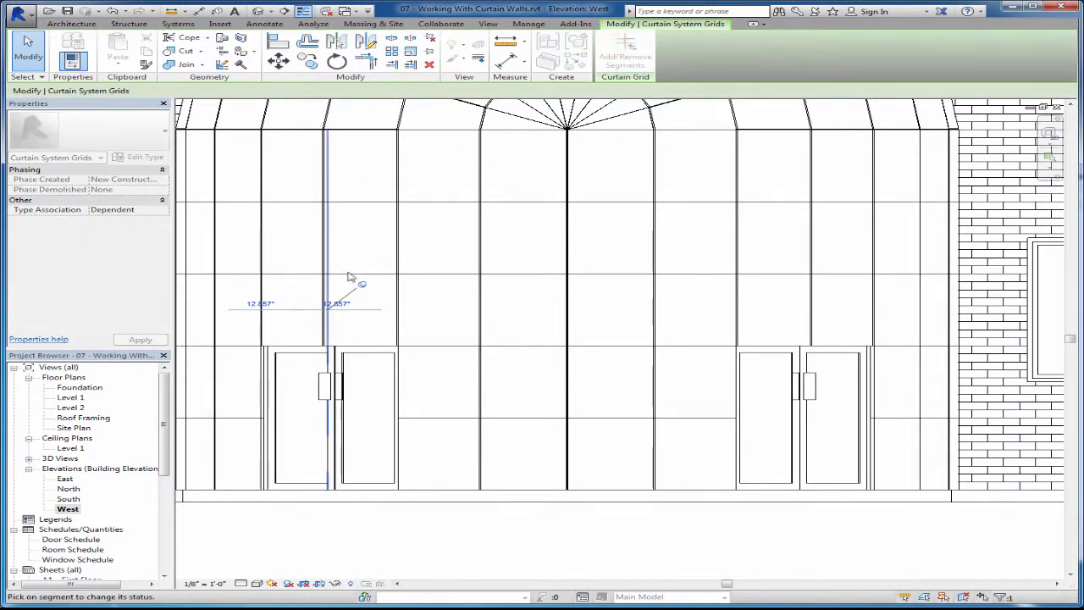
left_click(243, 374)
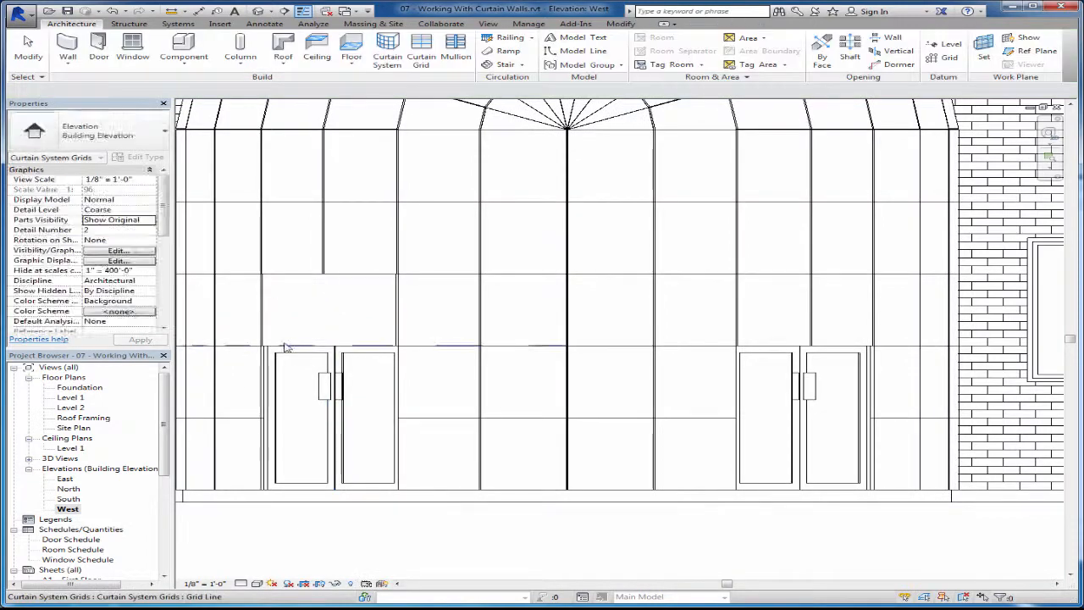
left_click(288, 346)
left_click(322, 346)
Step: Remove the two lowest horizontal grid segments between the first and second vertical grid lines left of the curtain system's centre
left_click(404, 246)
left_click(397, 251)
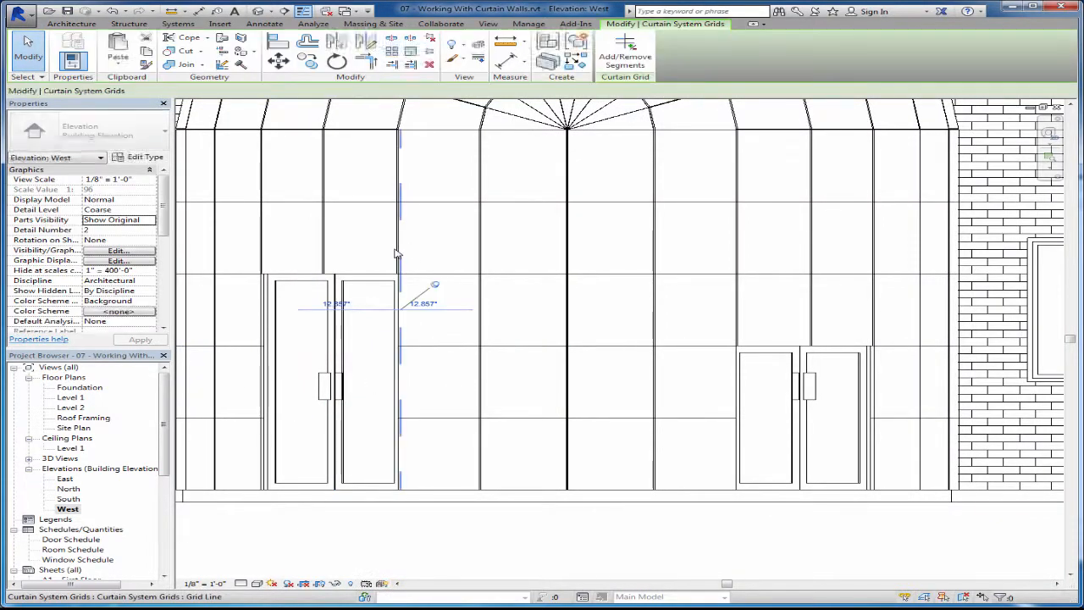
left_click(626, 53)
left_click(401, 297)
key("Escape")
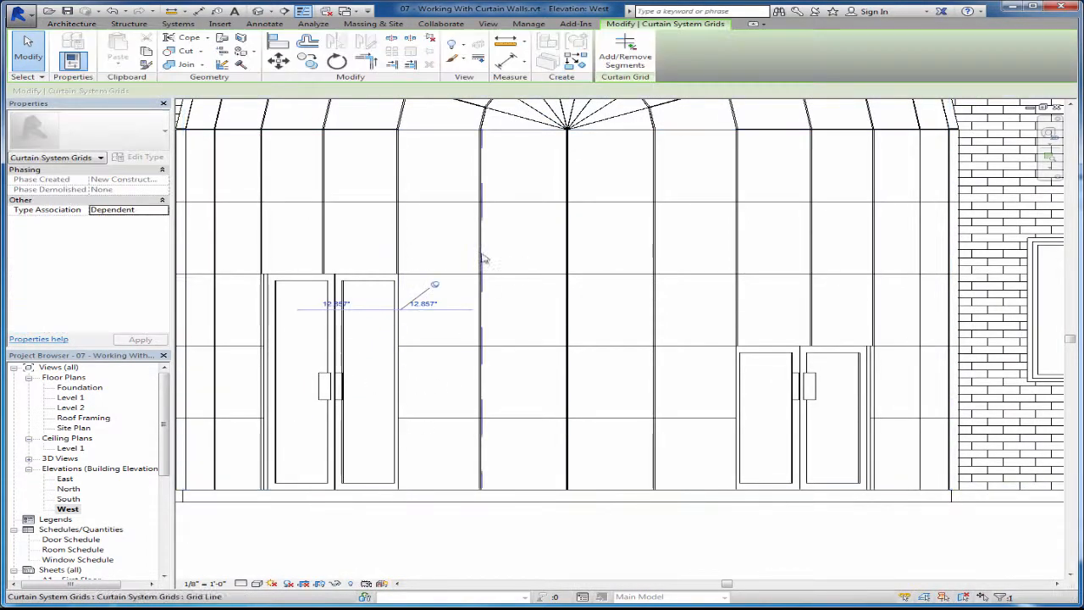
left_click(432, 347)
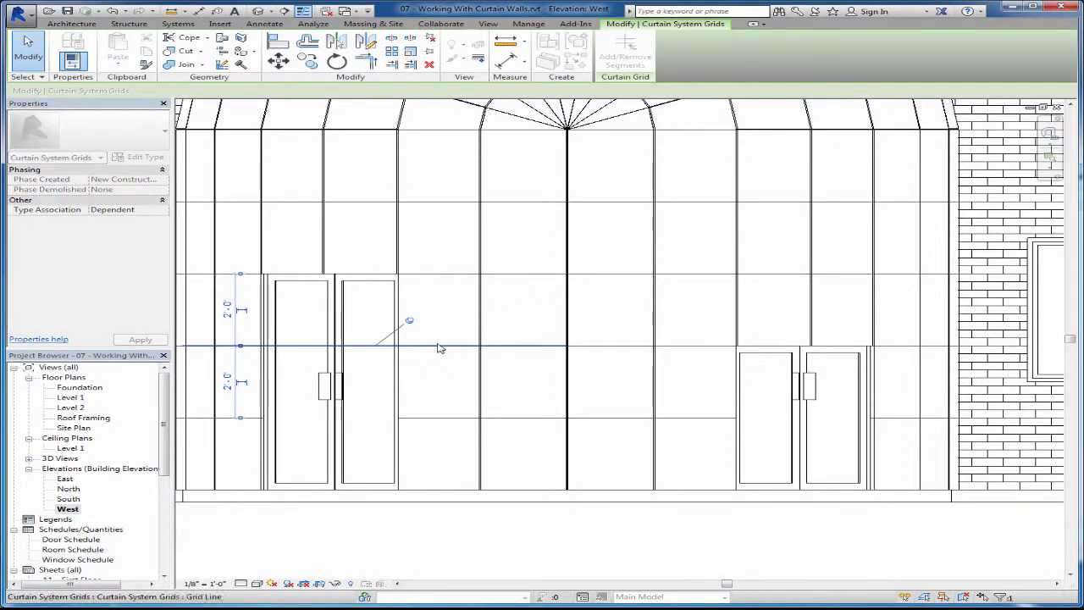
left_click(441, 421)
Step: Remove the second vertical grid line's lower segments left of centre so the left door widens into the adjacent bay
left_click(397, 254)
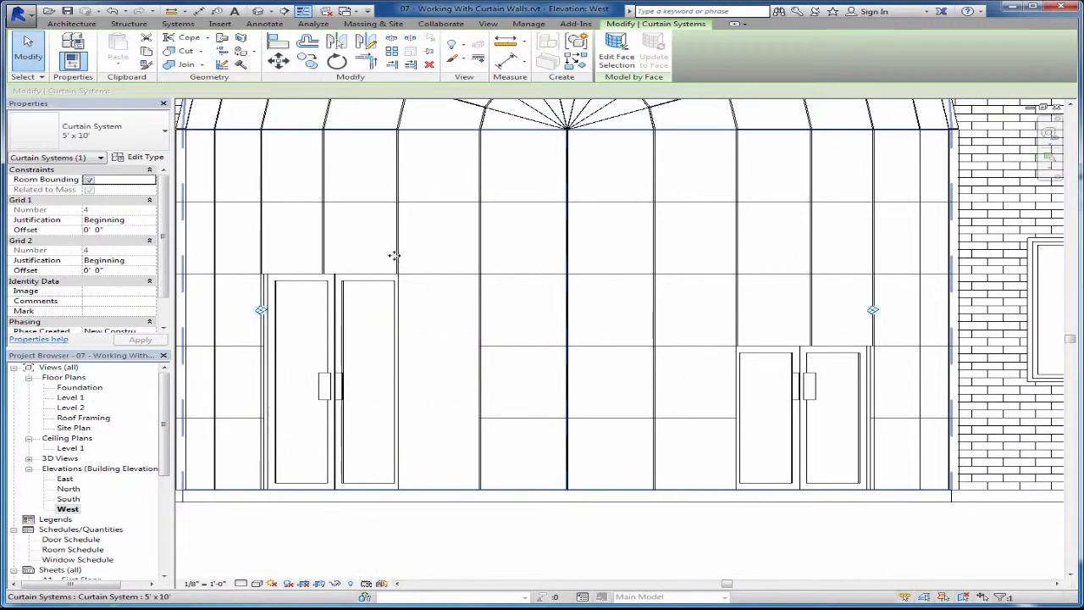
left_click(400, 339)
left_click(402, 354)
left_click(468, 532)
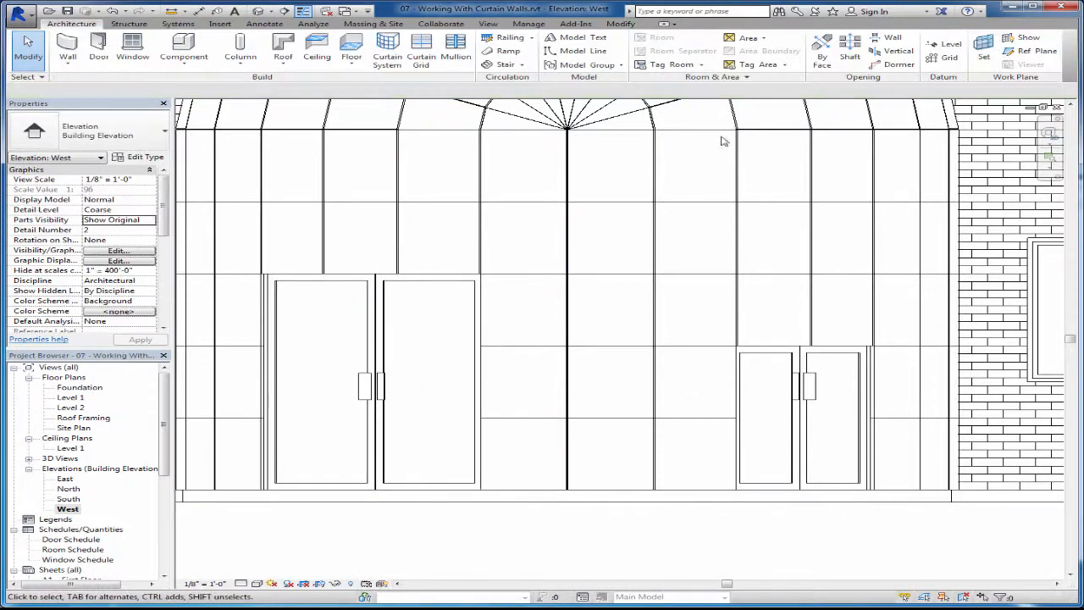
Step: Remove the two lowest horizontal grid segments between the first and second vertical grid lines right of the curtain system's centre
left_click(781, 418)
left_click(625, 56)
left_click(700, 352)
left_click(708, 347)
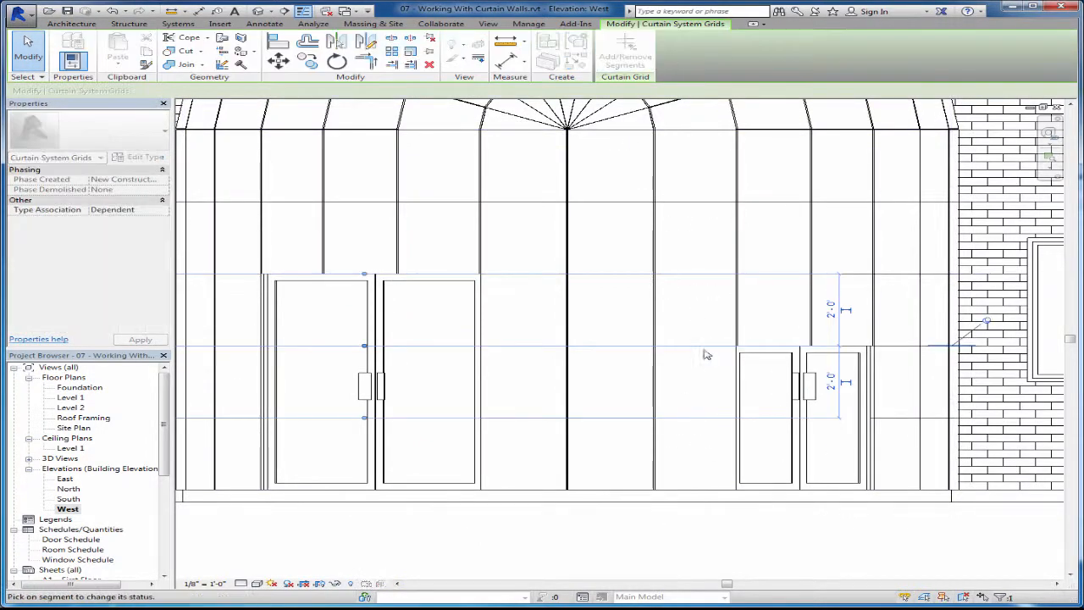
left_click(769, 346)
key("Escape")
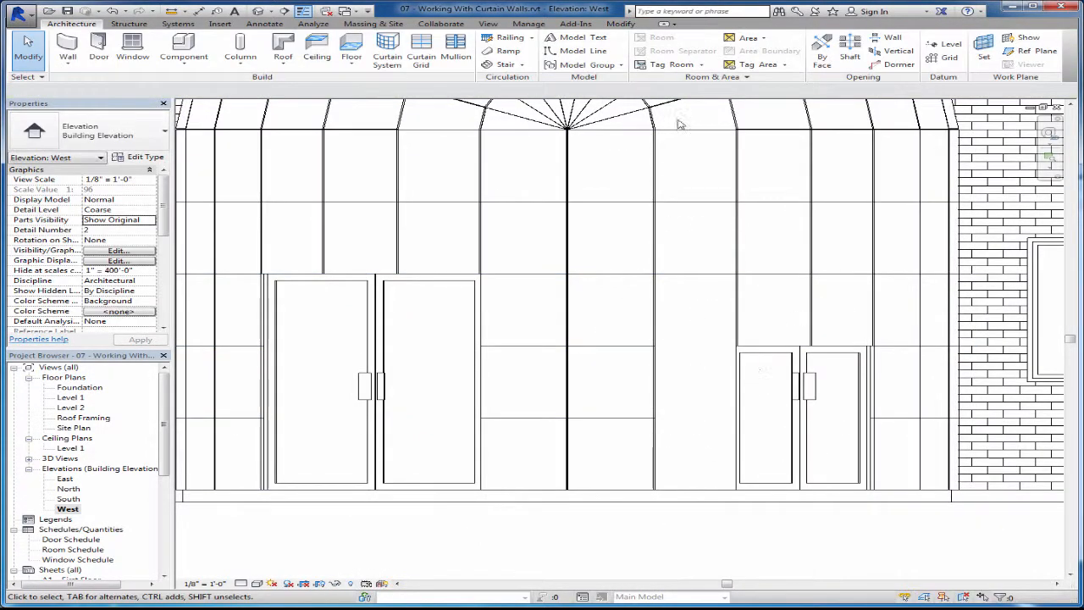
Step: Remove the third vertical grid line's segment directly above the right door and the horizontal grid segment across that door's head
key("Tab")
left_click(811, 322)
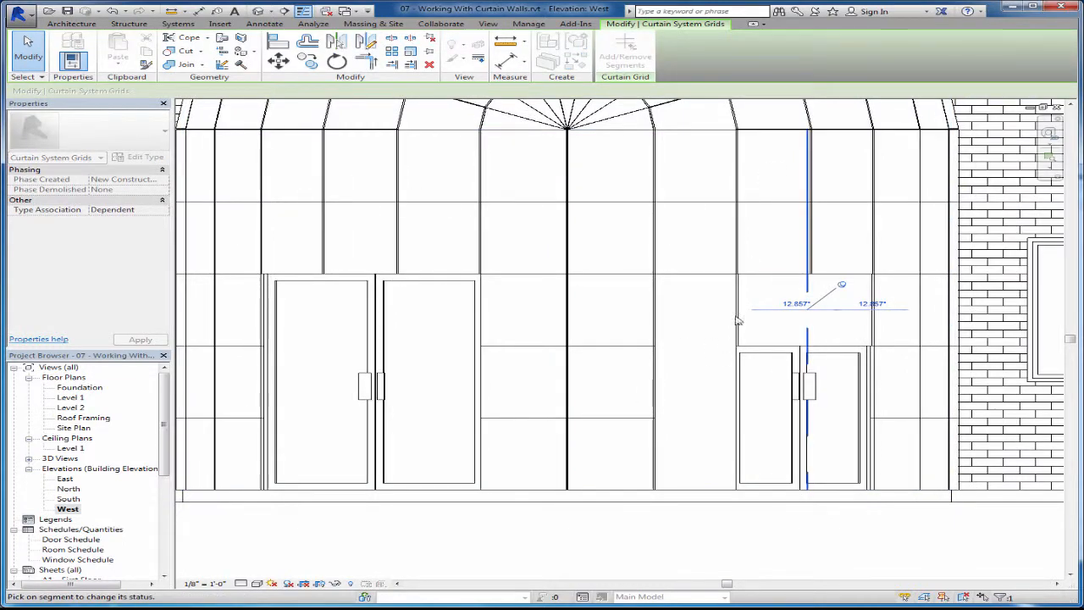
left_click_drag(805, 315, 739, 306)
key("Escape")
left_click(765, 347)
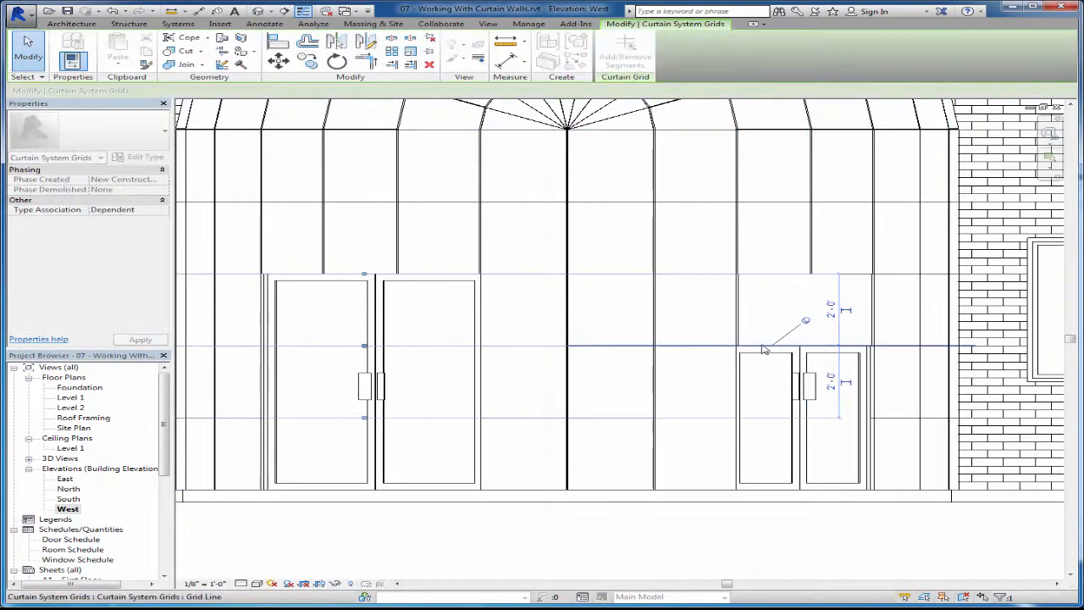
key("Escape")
Step: Remove the second vertical grid line's lower segments right of centre to merge the right door with the adjacent bay
left_click(737, 314)
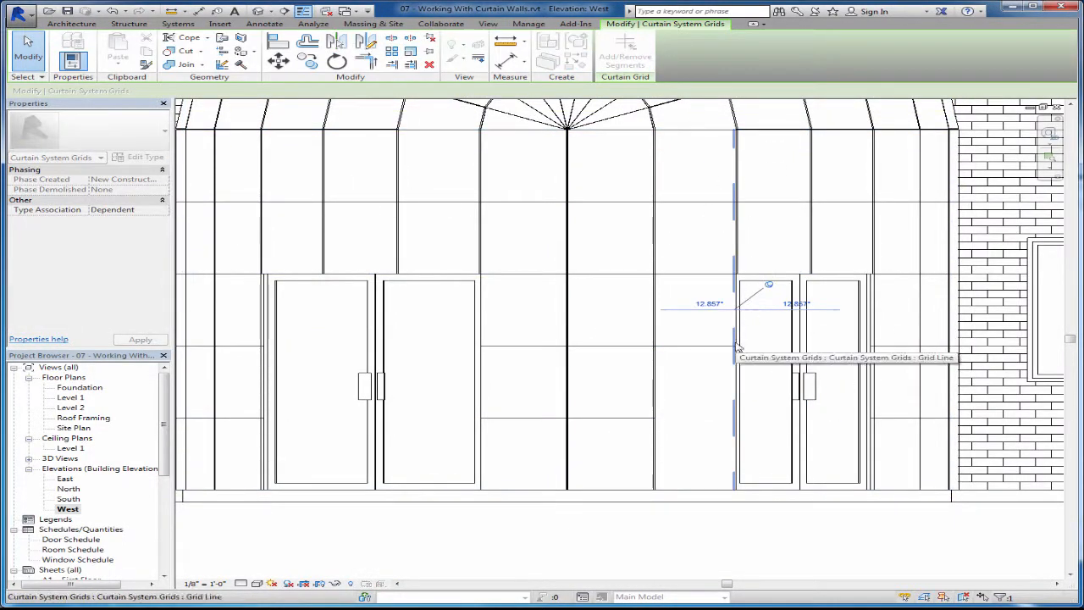
key("Escape")
left_click(728, 345)
key("Escape")
left_click(737, 313)
left_click(737, 316)
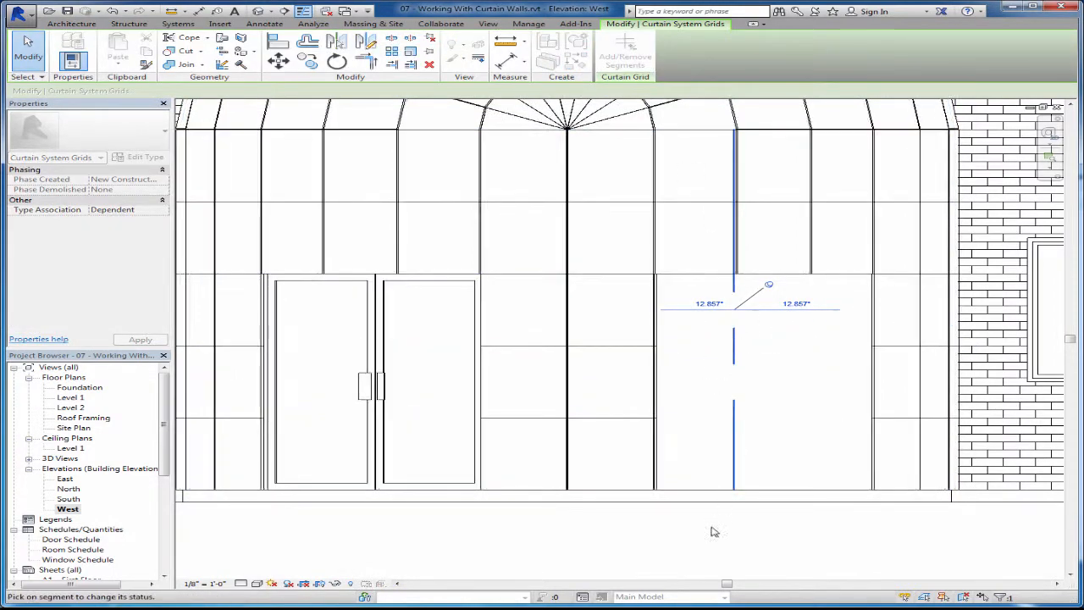
key("Escape")
Step: Change the merged glazed panel right of centre to the Store Front Double Door type
left_click(747, 274)
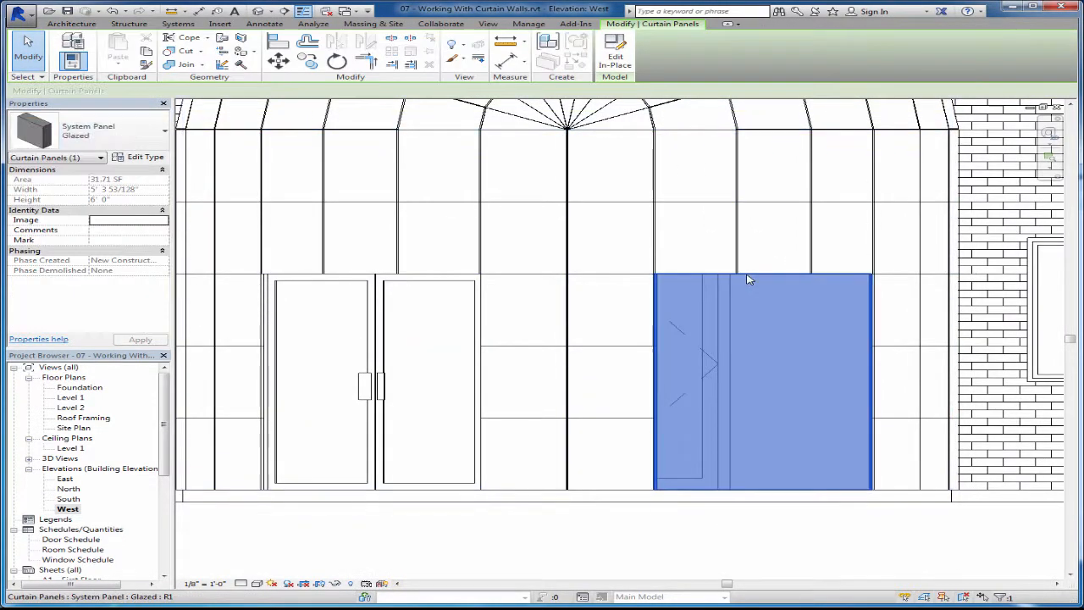
left_click(93, 130)
left_click(85, 177)
key("Escape")
middle_click_drag(679, 312, 665, 254)
scroll(666, 254, "down", 1)
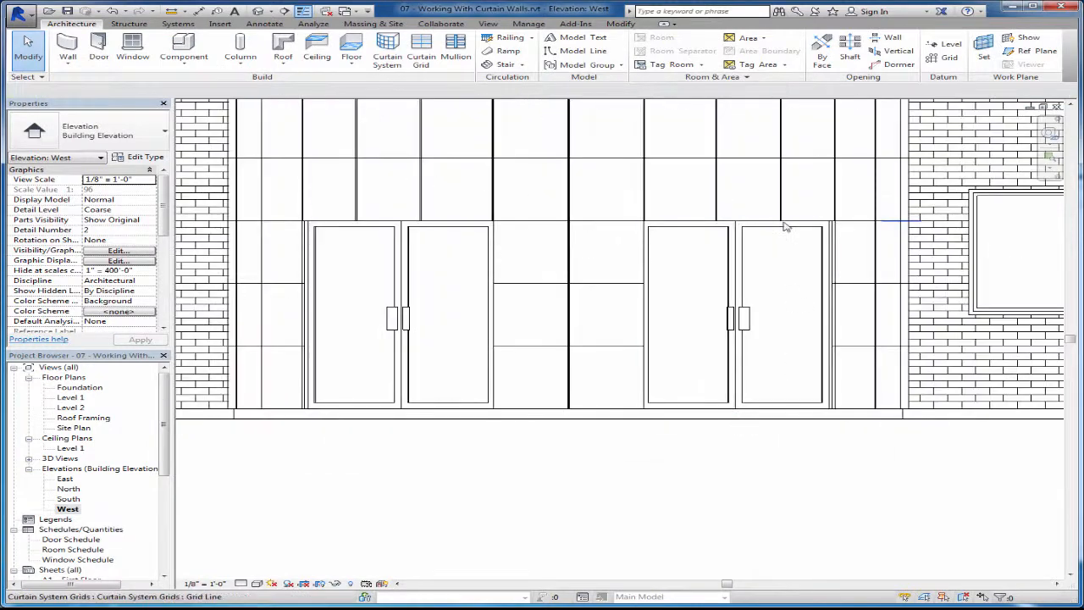
Step: Remove both vertical grid segments directly above the right door and the horizontal segment at its head to make the door one row taller
middle_click_drag(679, 160, 663, 217)
left_click(701, 243)
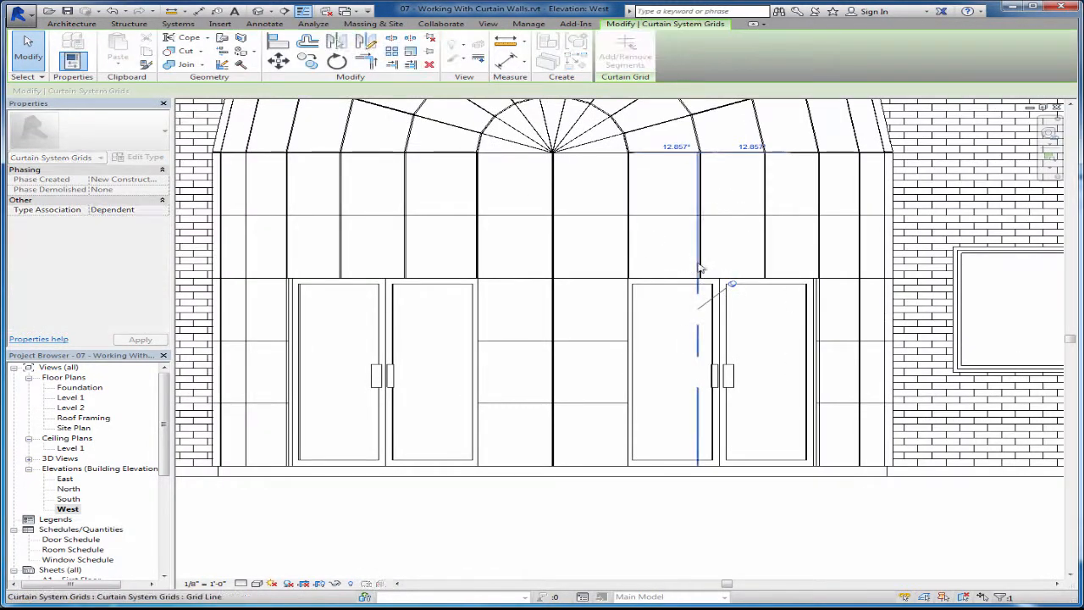
left_click(764, 237)
left_click(625, 56)
left_click(765, 254)
key("Escape")
left_click(706, 278)
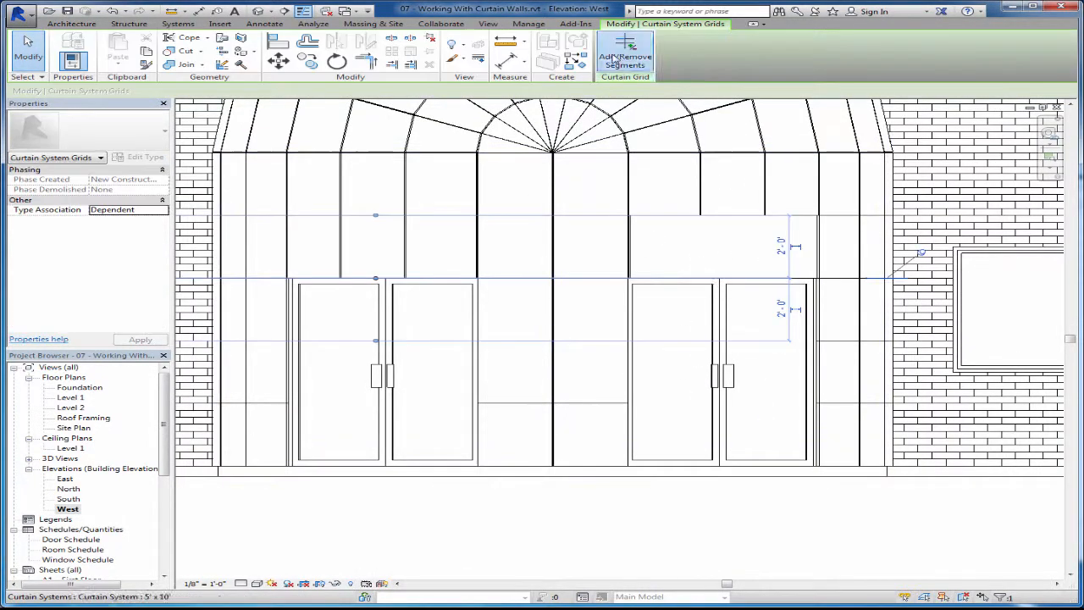
left_click(620, 59)
left_click(677, 278)
left_click(498, 271)
Step: Remove the second and third vertical grid lines' segments left of centre in the row directly above the left door
left_click(406, 252)
left_click(624, 56)
left_click(406, 252)
left_click(381, 254)
left_click(342, 242)
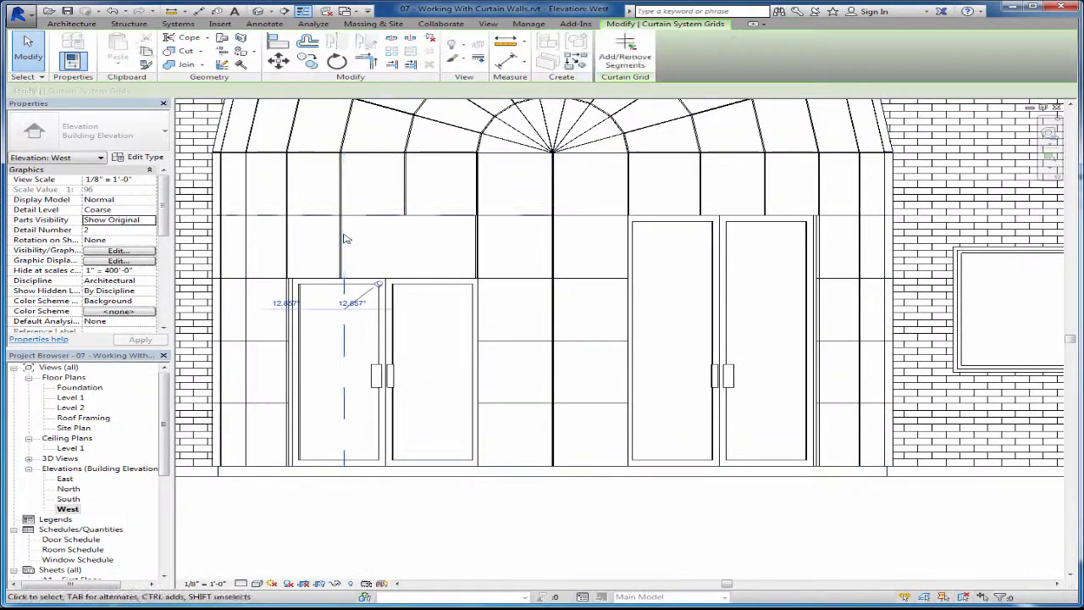
left_click(624, 55)
left_click(342, 250)
left_click(312, 252)
Step: Remove the horizontal grid segment across the left door's head and change the enlarged panel to the Store Front Double Door type
left_click(395, 278)
left_click(625, 56)
left_click(424, 278)
left_click(415, 308)
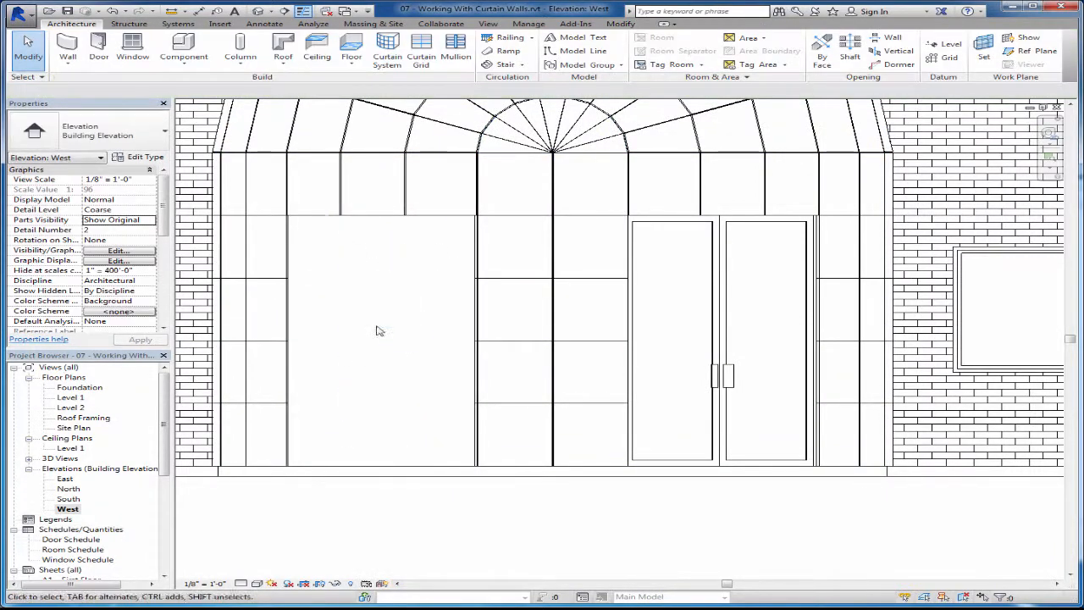
left_click(357, 221)
left_click(93, 129)
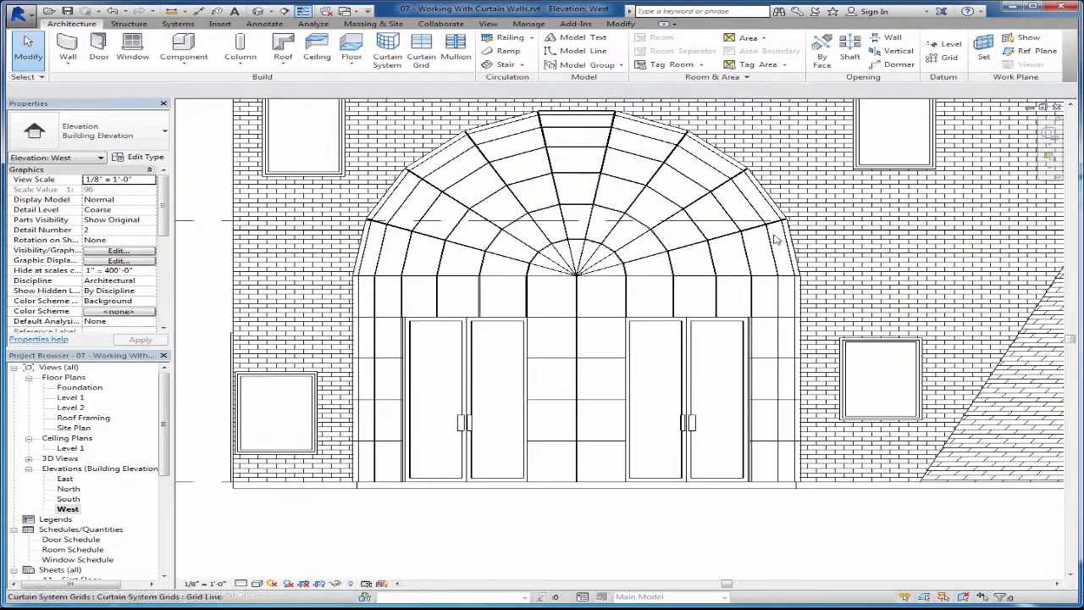
Step: Switch to the 3D view and examine both double doors at the base of the curtain system
key("ctrl+Tab")
scroll(485, 474, "up", 3)
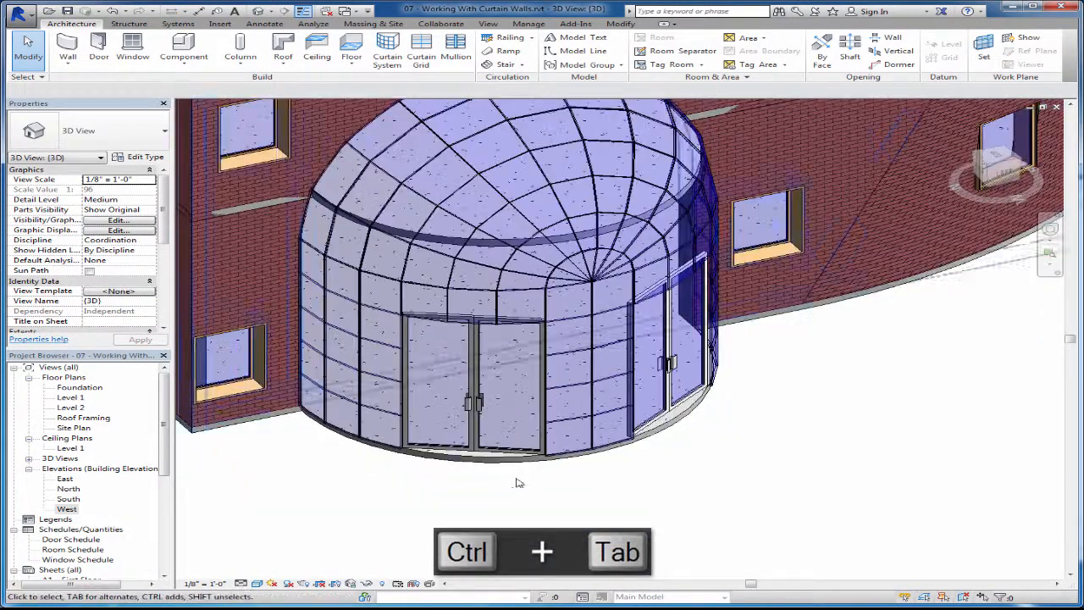
scroll(485, 474, "up", 4)
left_click(421, 432)
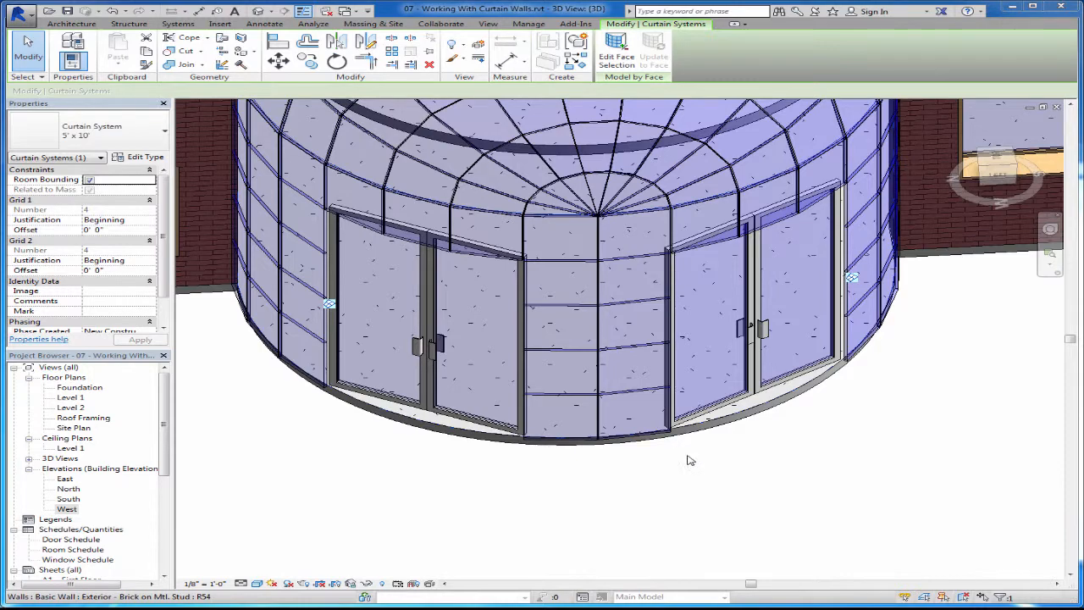
scroll(684, 484, "down", 2)
middle_click_drag(709, 455, 705, 510)
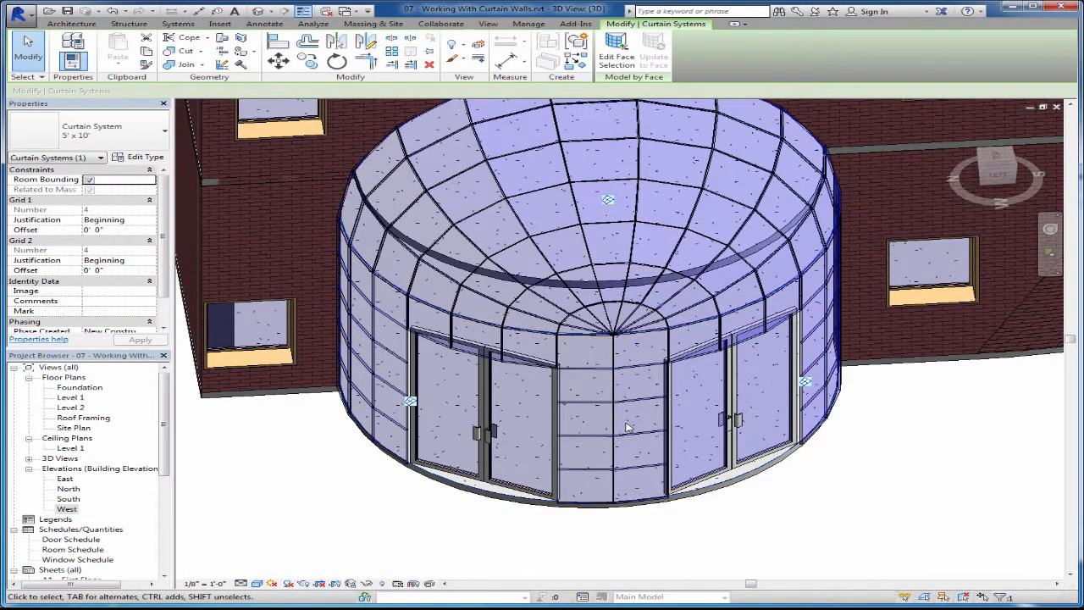
Step: Cycle through the overlapping curtain system elements at the dome's base near the left door, and select the curtain system
left_click(563, 534)
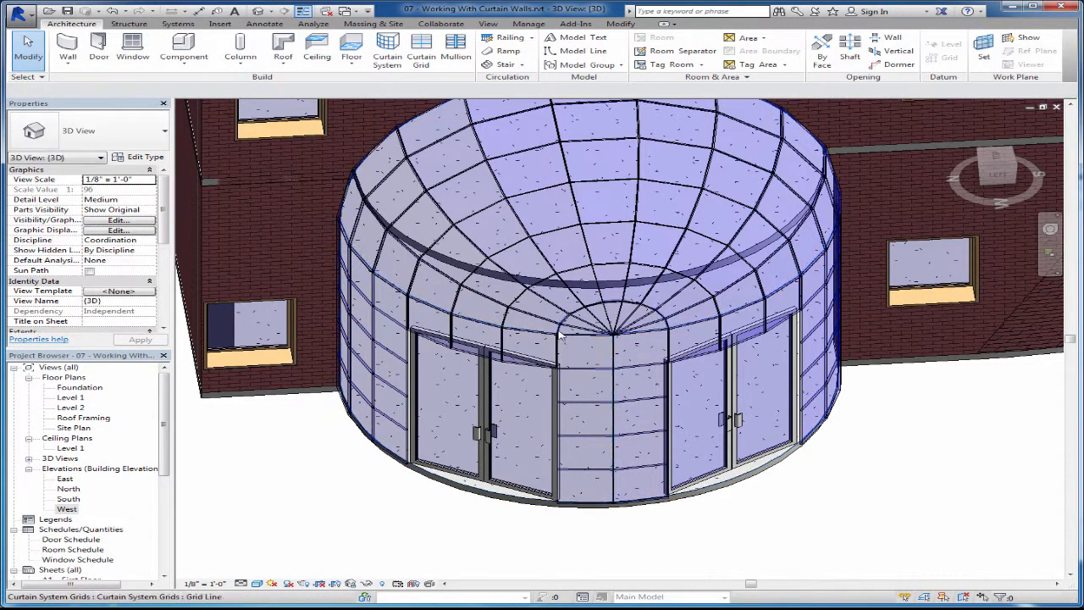
key("Tab")
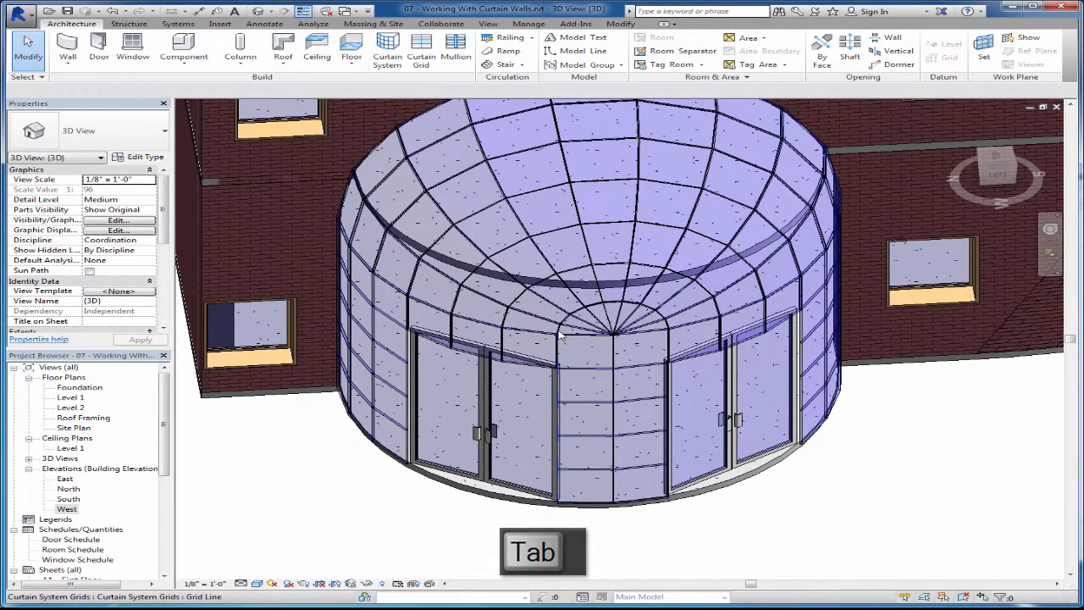
left_click(559, 334)
key("Escape")
key("Tab")
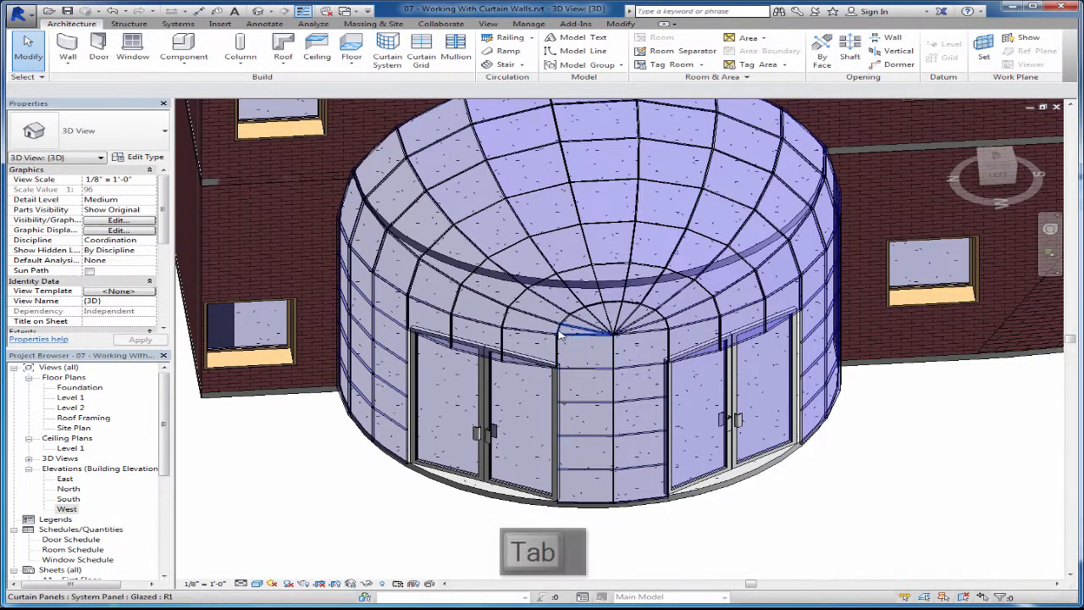
key("Tab")
left_click(560, 334)
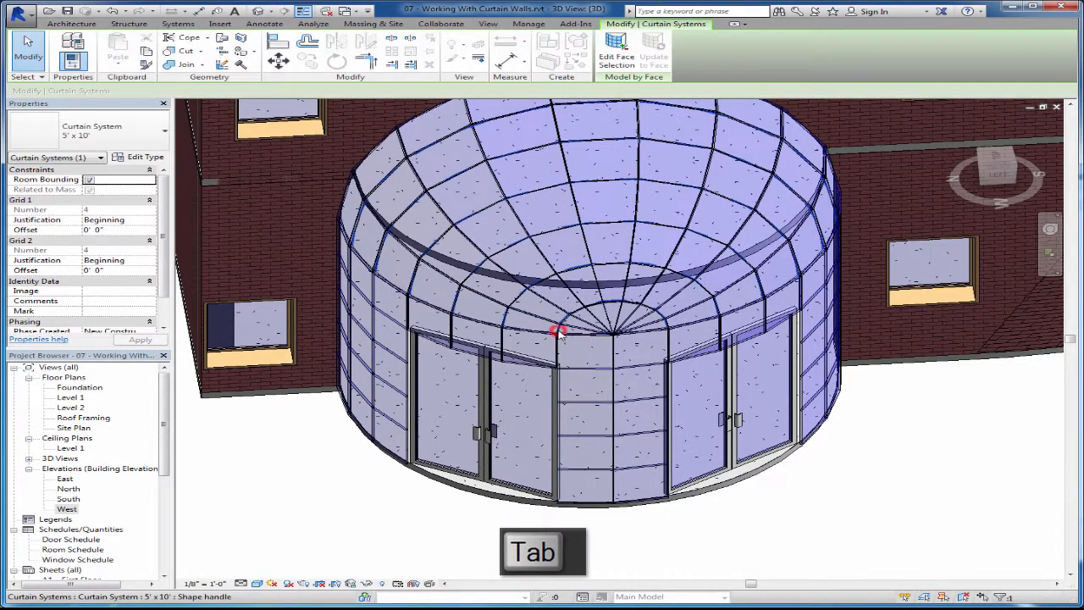
left_click(606, 536)
left_click(617, 485)
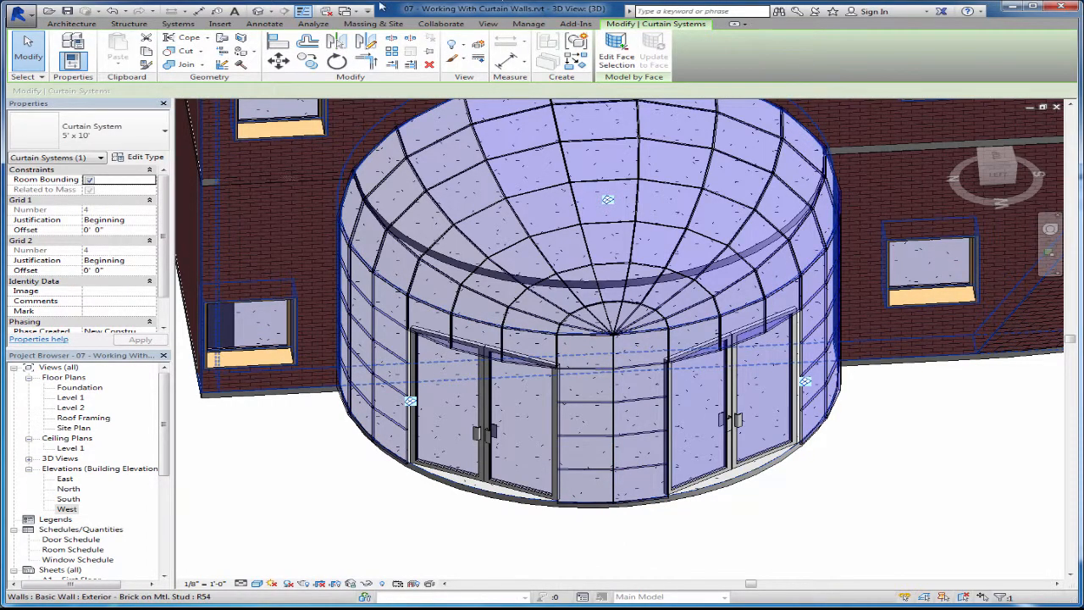
Step: Place 2.5" x 5" Rectangular mullions on all grid lines of the curtain system's dome and curved wall faces
left_click(76, 24)
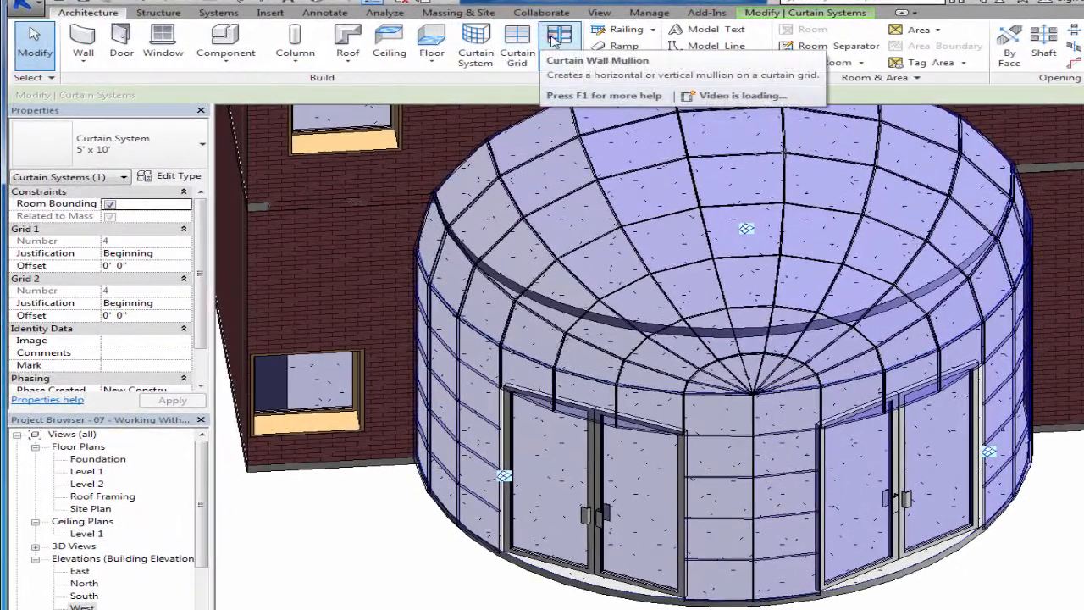
left_click(559, 35)
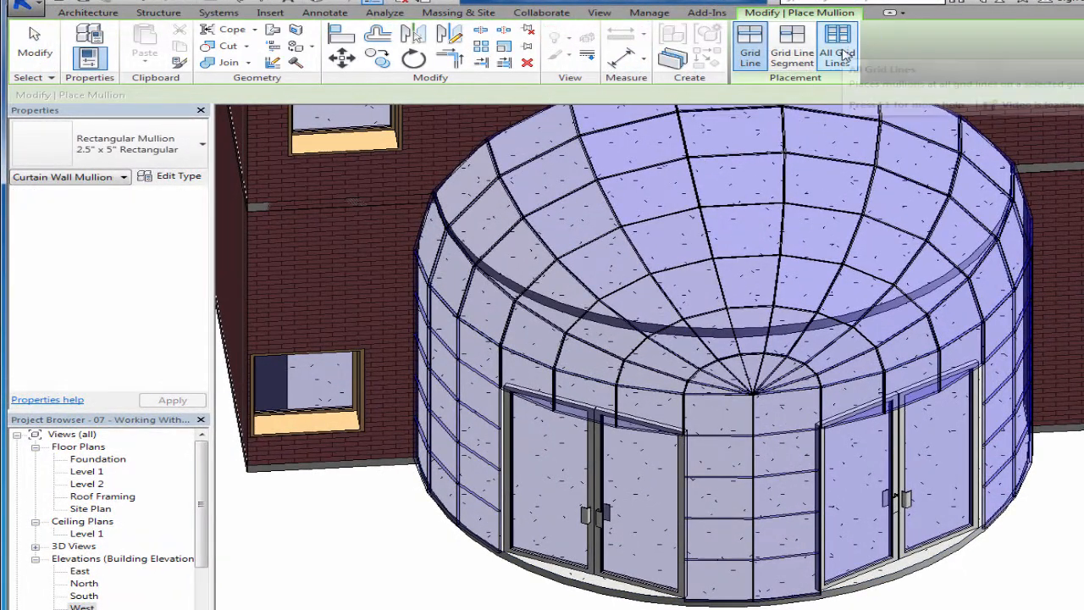
left_click(849, 40)
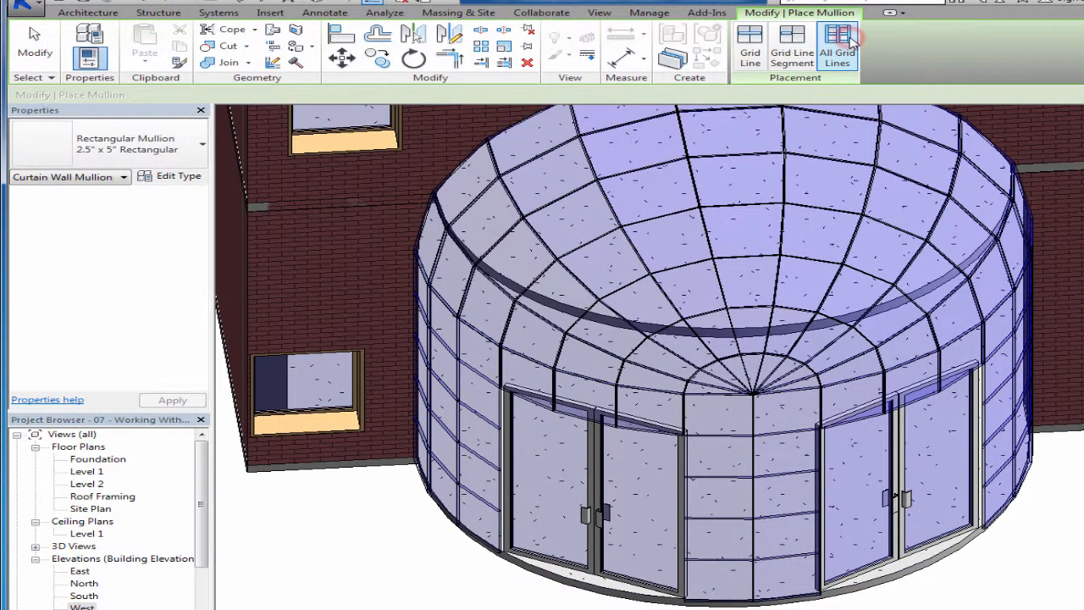
left_click(780, 262)
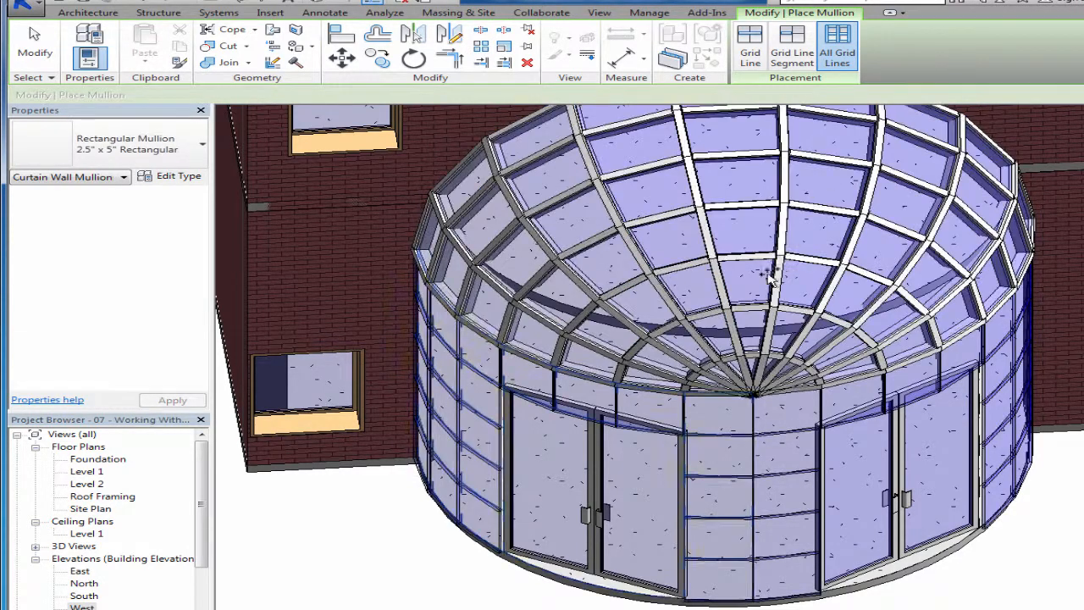
left_click(758, 454)
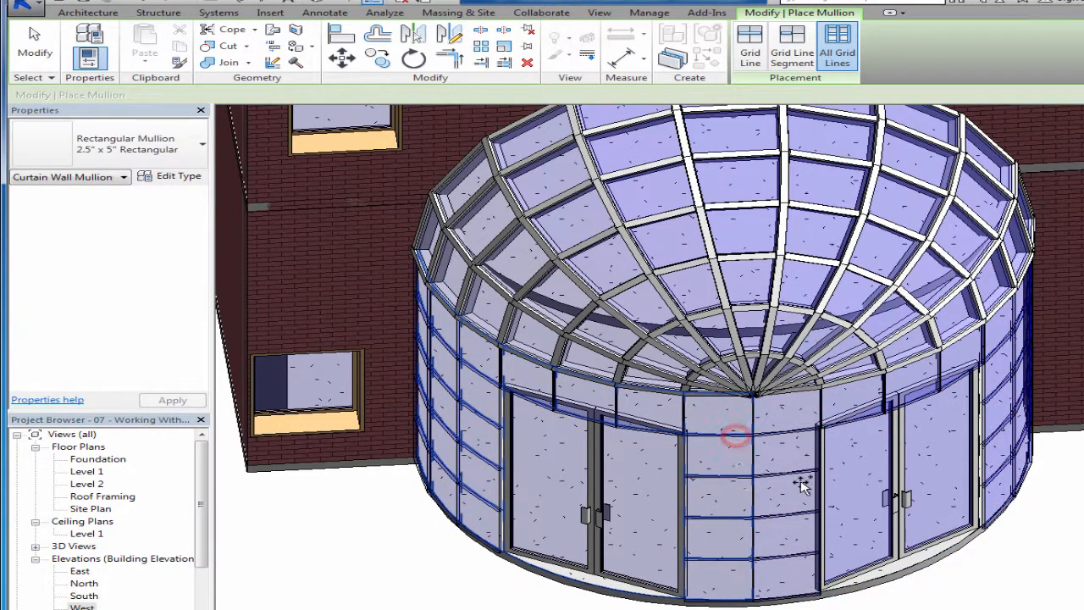
left_click(786, 435)
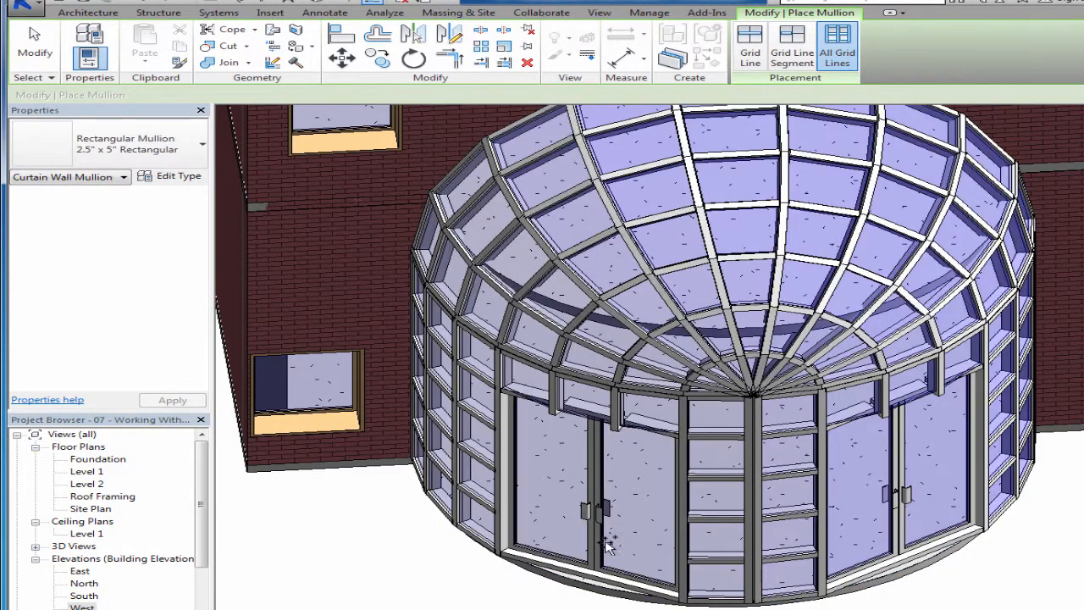
Step: Select the leftmost head mullion above the left double door and make it continuous at its joins
key("Escape")
key("Escape")
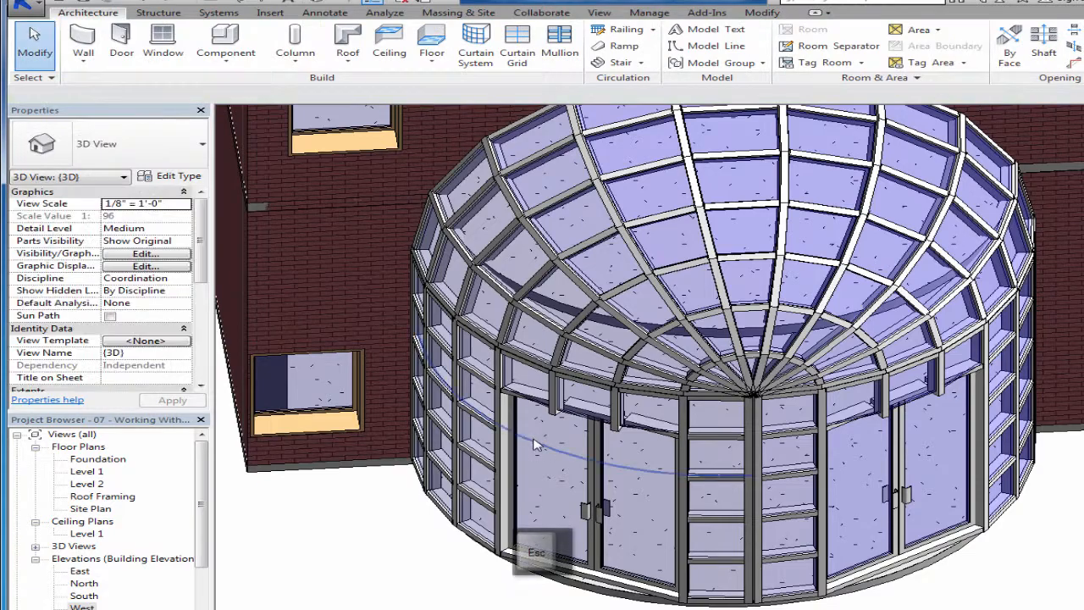
scroll(716, 520, "up", 3)
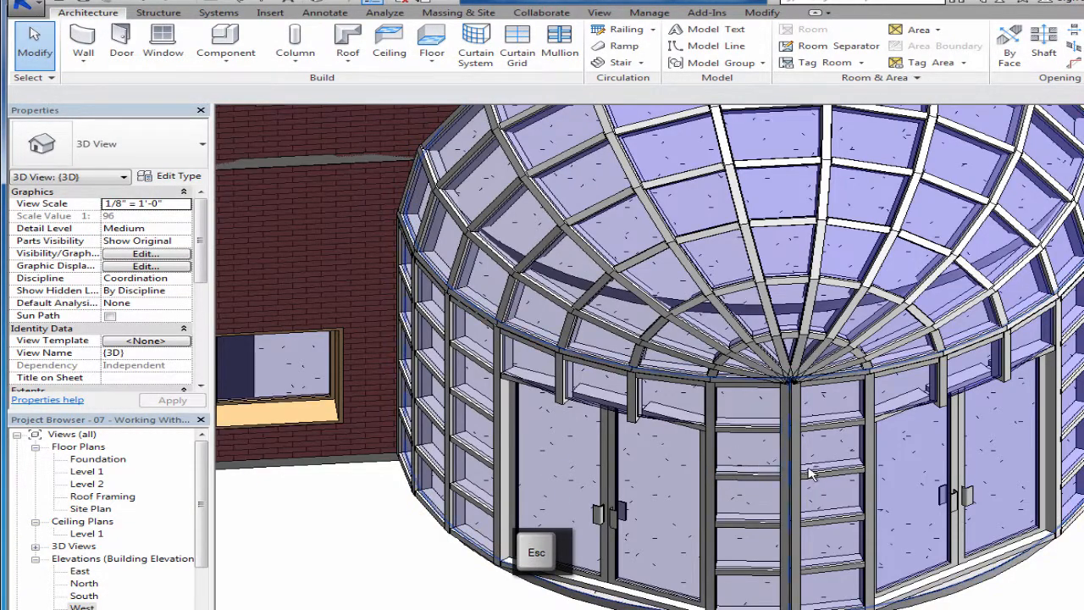
middle_click_drag(738, 519, 756, 560)
scroll(479, 411, "up", 4)
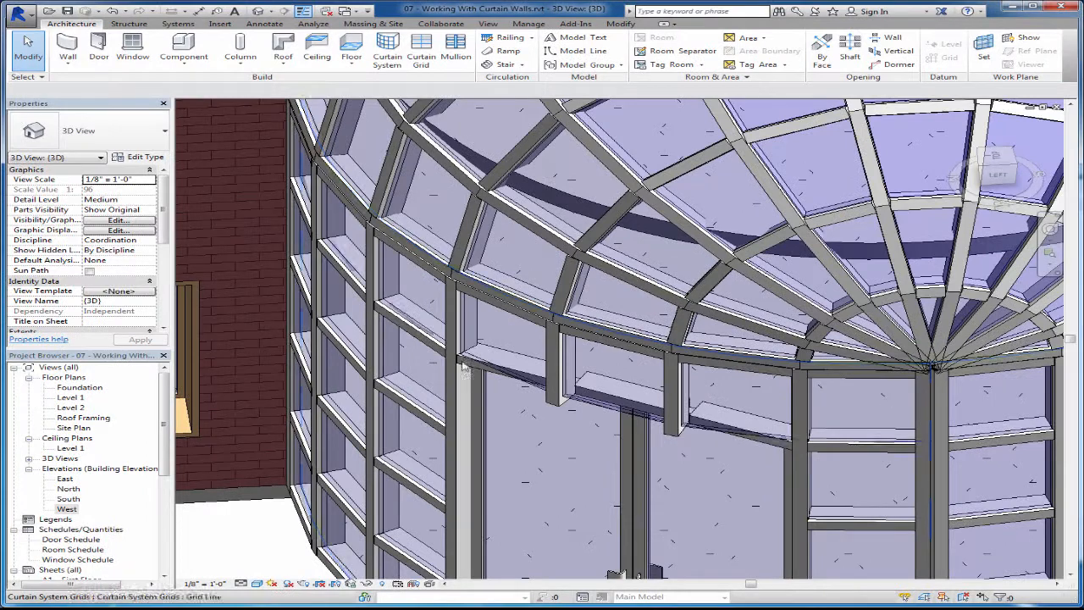
left_click(463, 366)
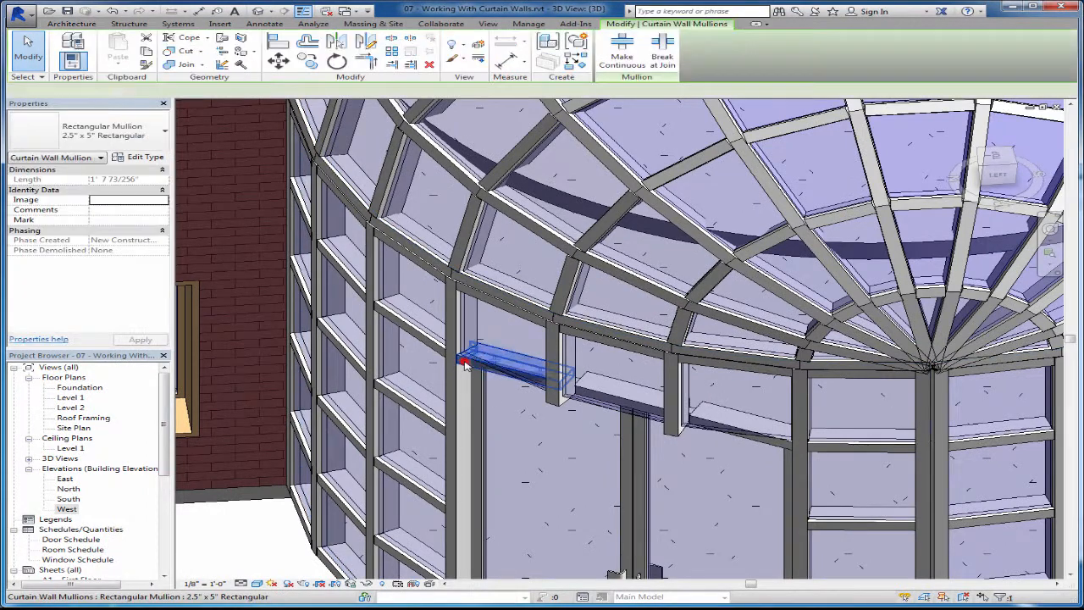
scroll(475, 370, "up", 3)
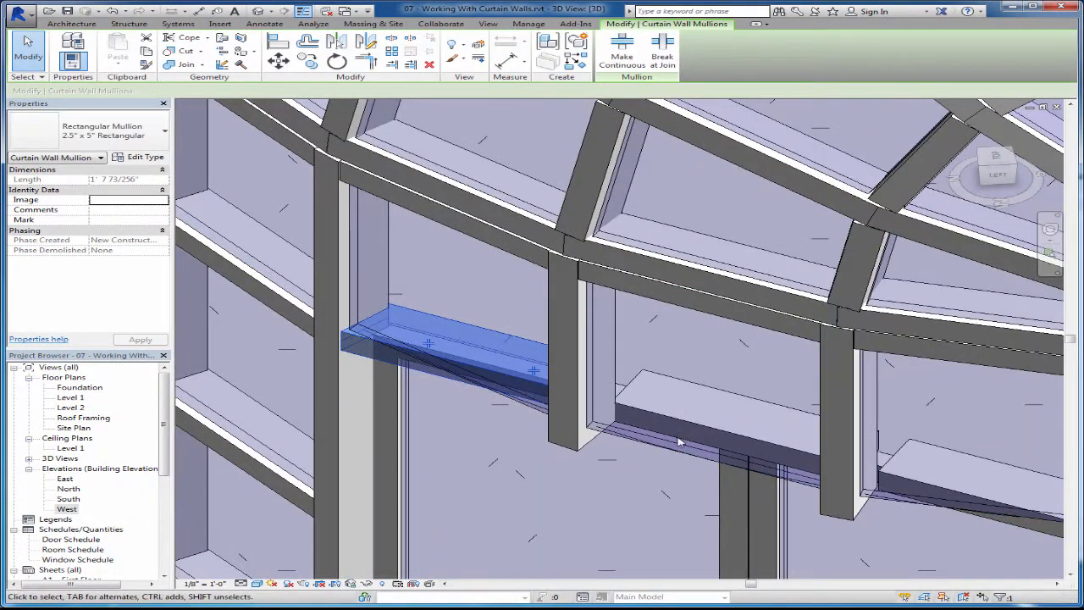
scroll(678, 441, "down", 3)
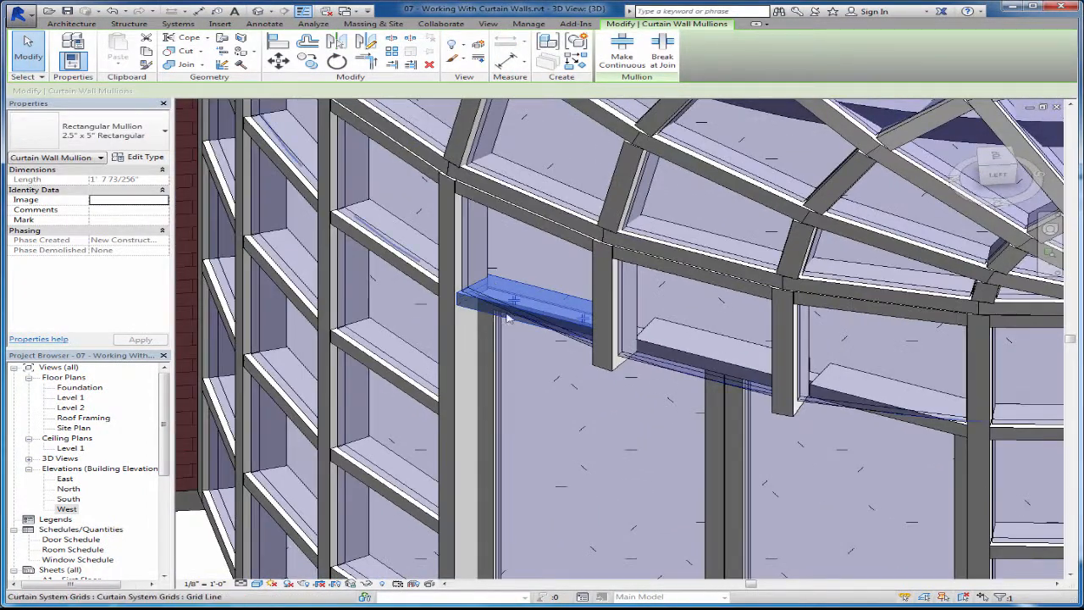
scroll(556, 274, "down", 3)
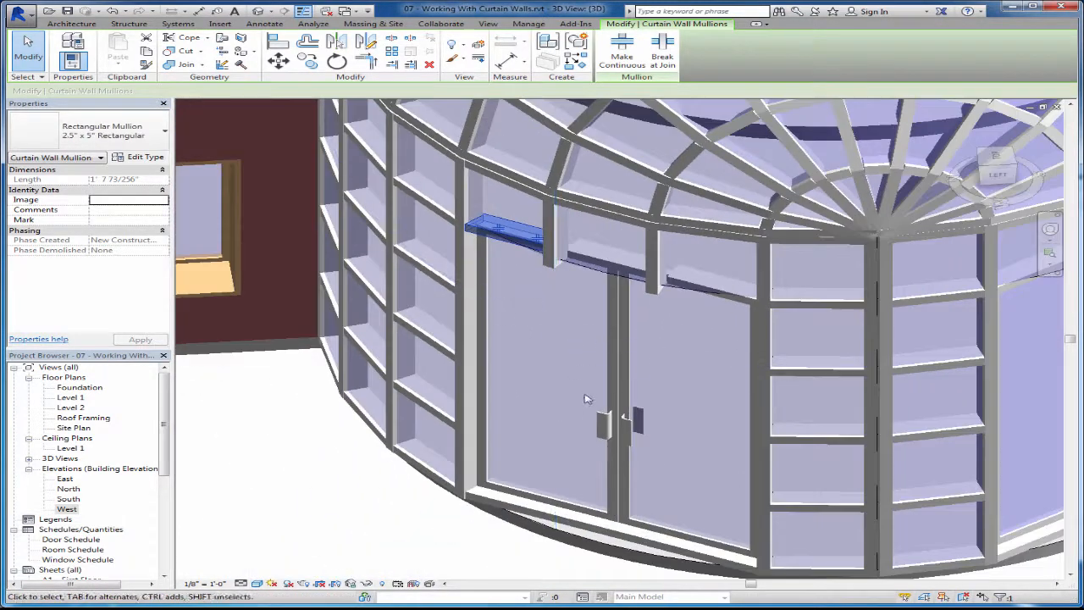
middle_click_drag(584, 395, 577, 307)
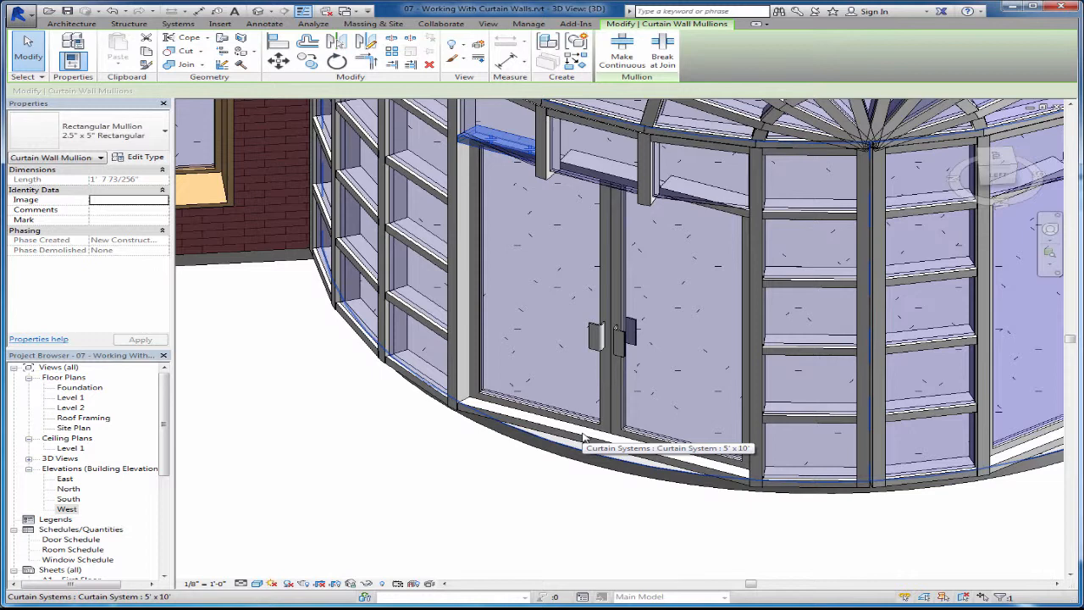
left_click(623, 61)
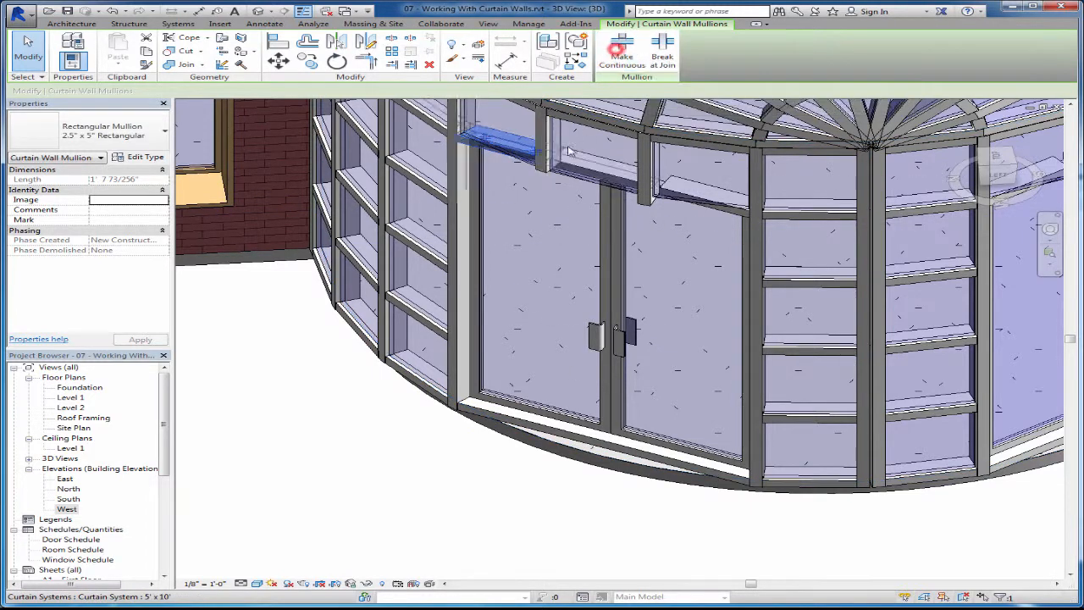
key("Escape")
Step: Inspect the middle head mullion above the left double door and bring both doors into view
left_click(631, 176)
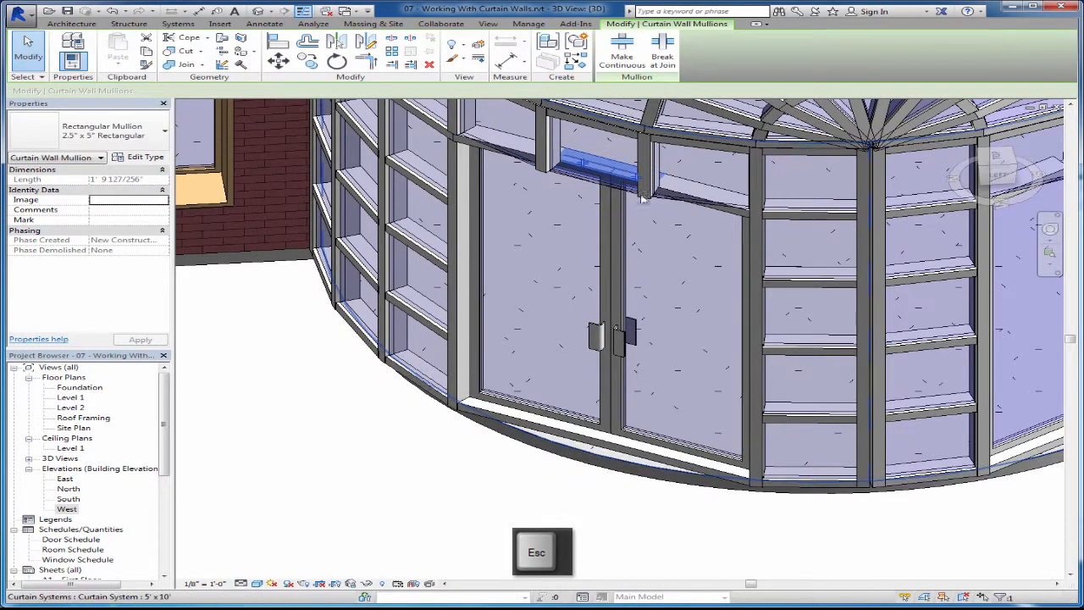
middle_click_drag(637, 180, 646, 261, "shift")
middle_click_drag(797, 239, 564, 293)
key("Escape")
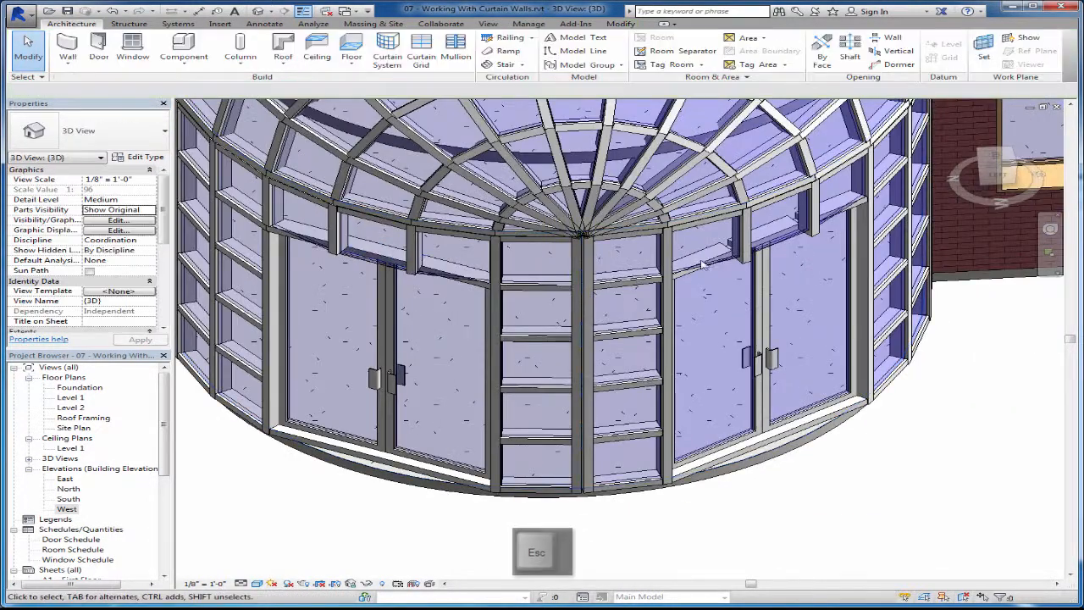
Step: Select the head mullions above the right double door in turn and toggle the middle mullion's join
key("Tab")
key("Tab")
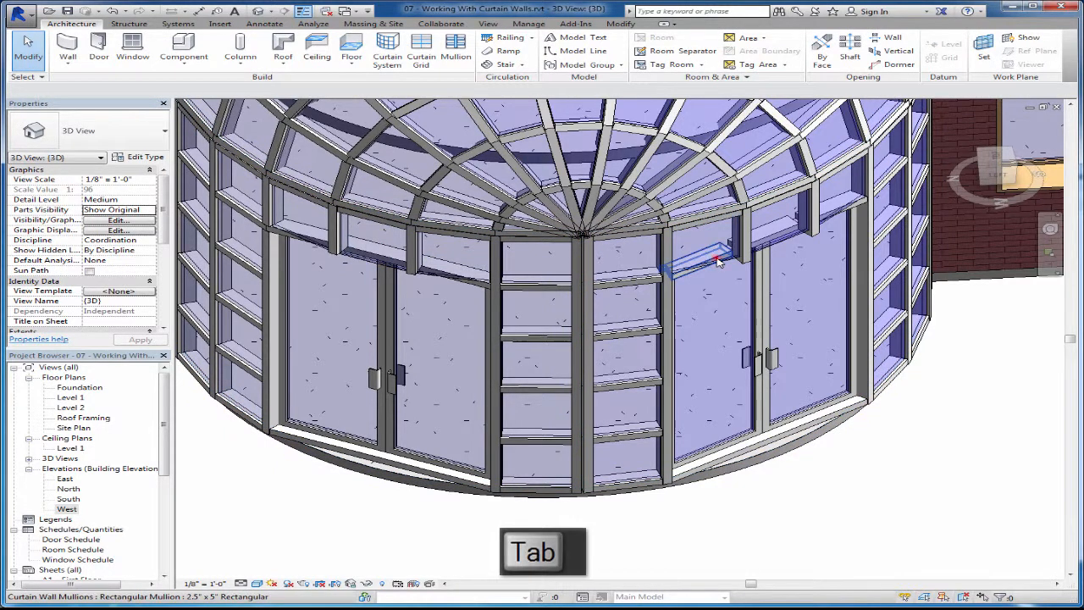
left_click(718, 258)
key("Tab")
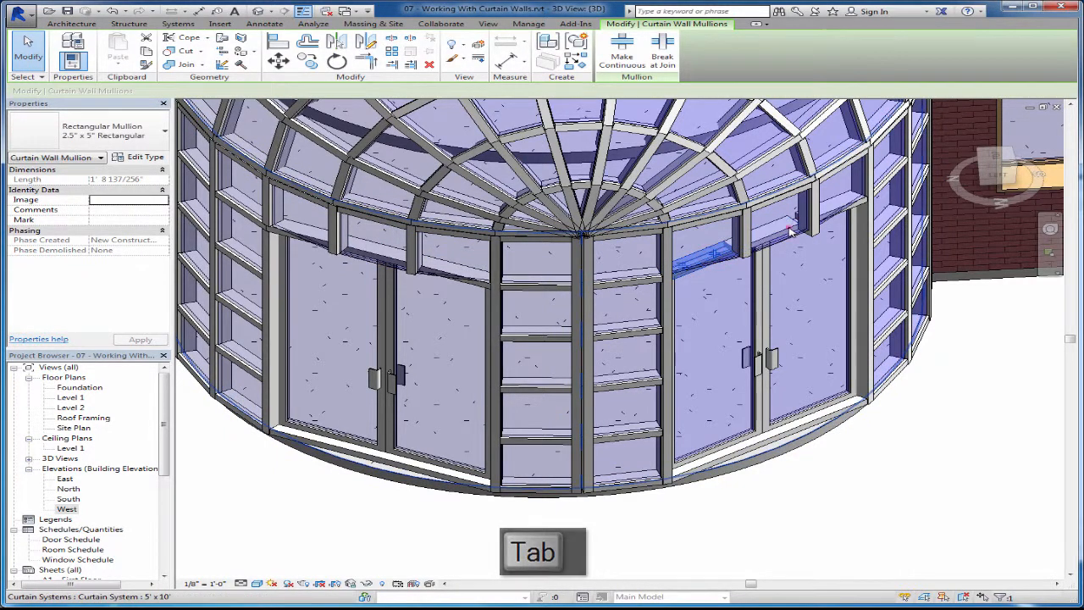
left_click(789, 230)
left_click(789, 230)
left_click(783, 230)
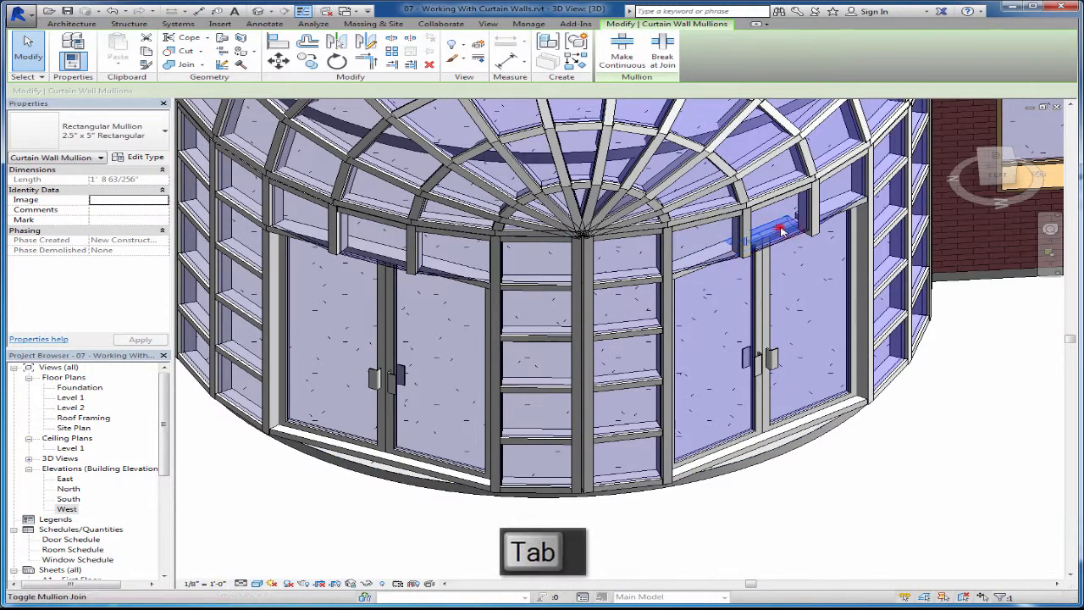
left_click(879, 500)
key("Tab")
key("Tab")
key("Tab")
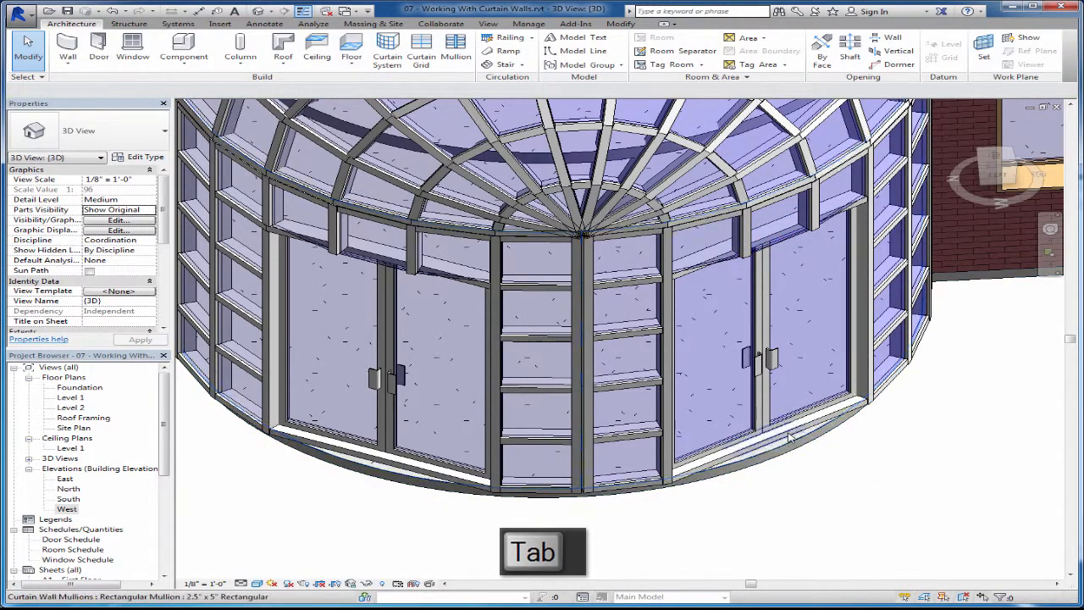
left_click(787, 434)
middle_click_drag(818, 435, 805, 385)
left_click(806, 371, "ctrl")
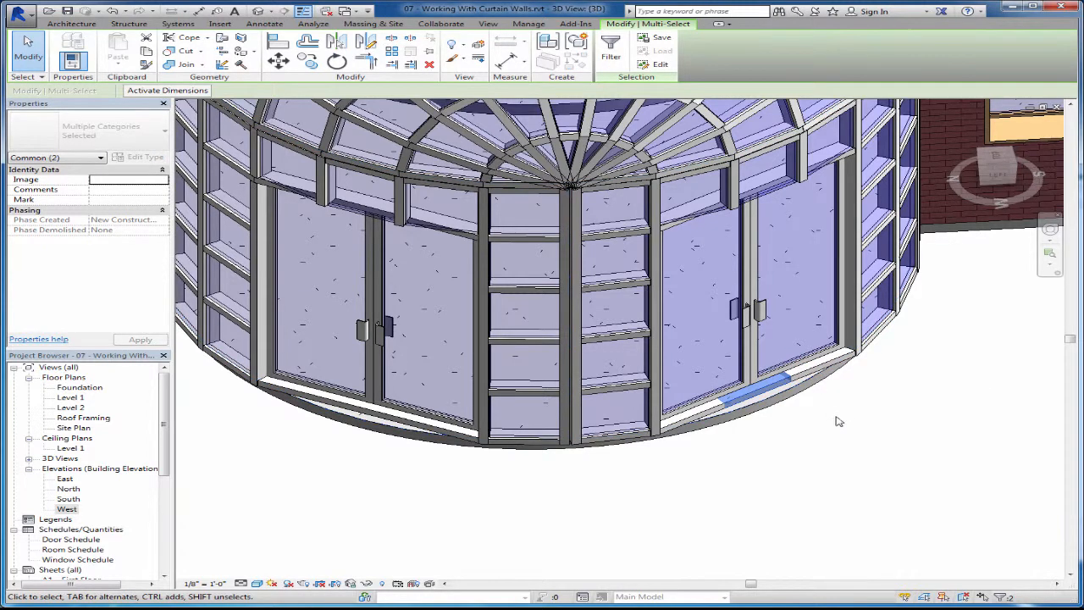
key("Escape")
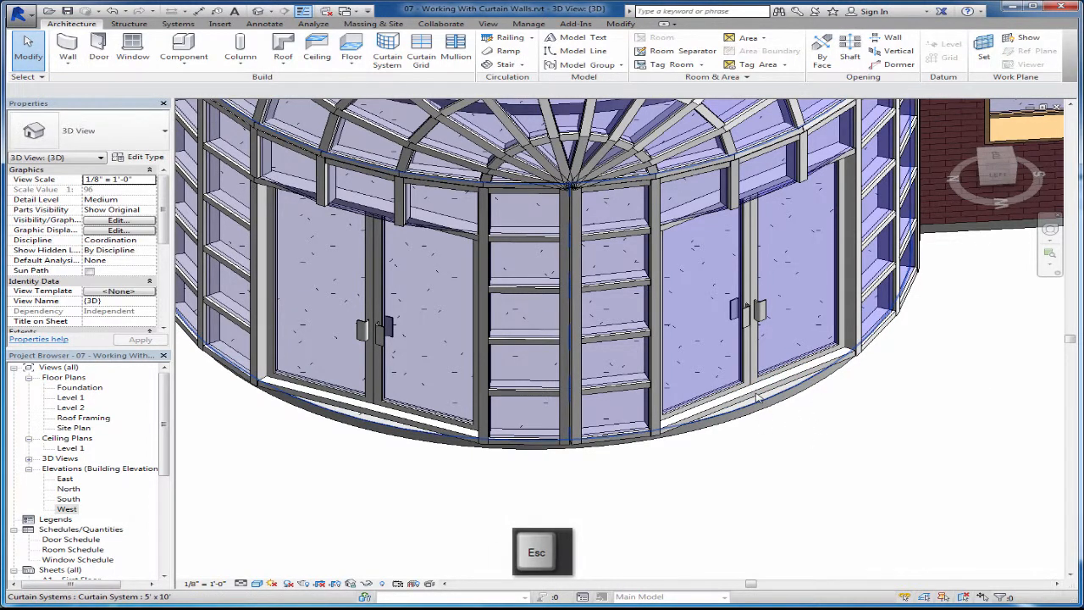
left_click(751, 395)
key("Escape")
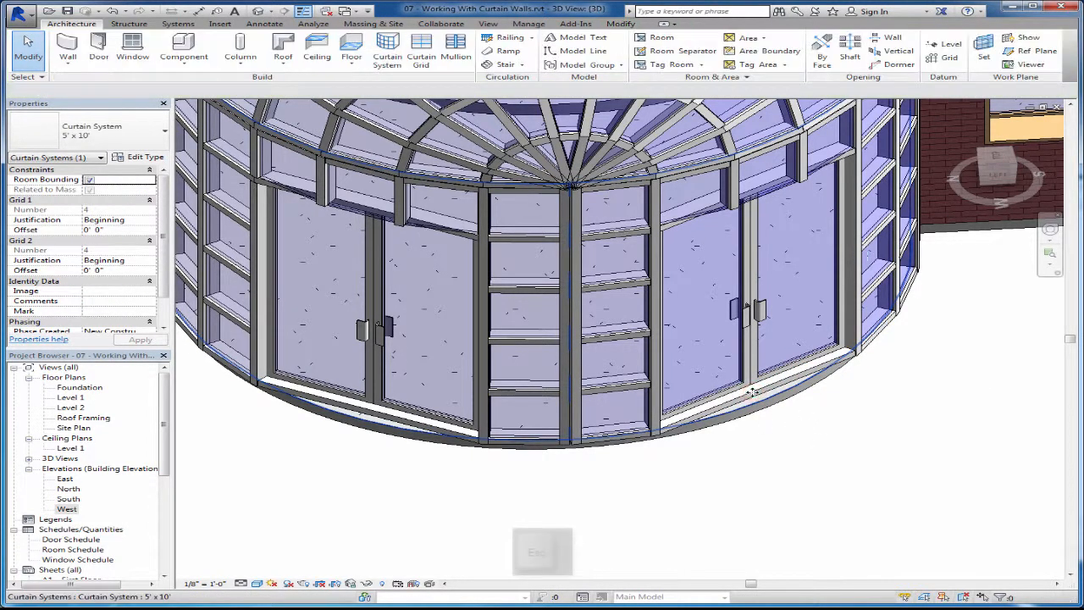
Step: Try to delete only the middle sill mullion beneath the right double door
left_click(752, 394)
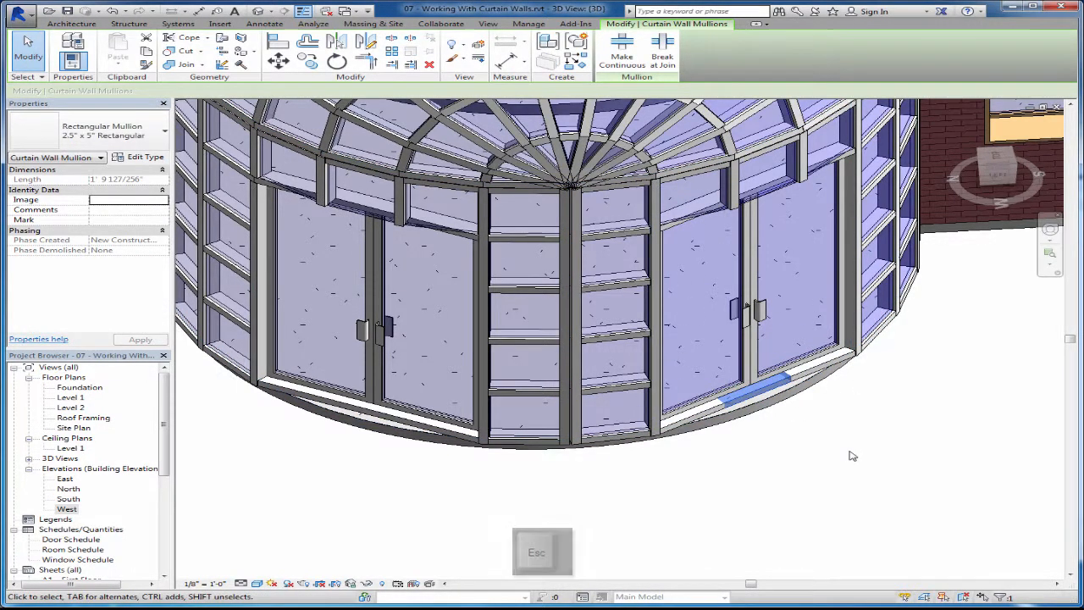
key("Delete")
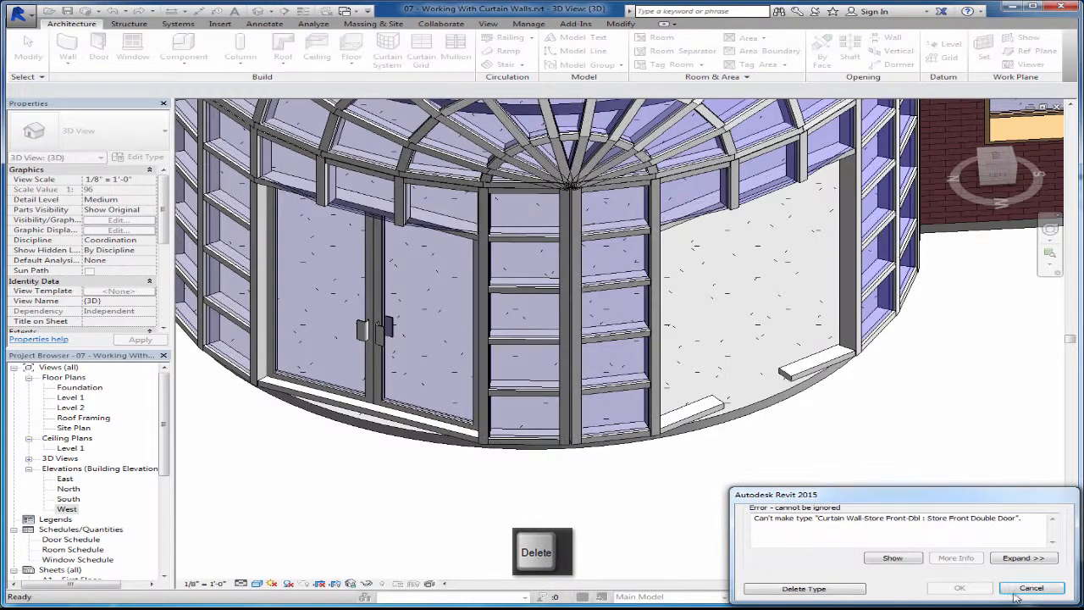
left_click(1016, 589)
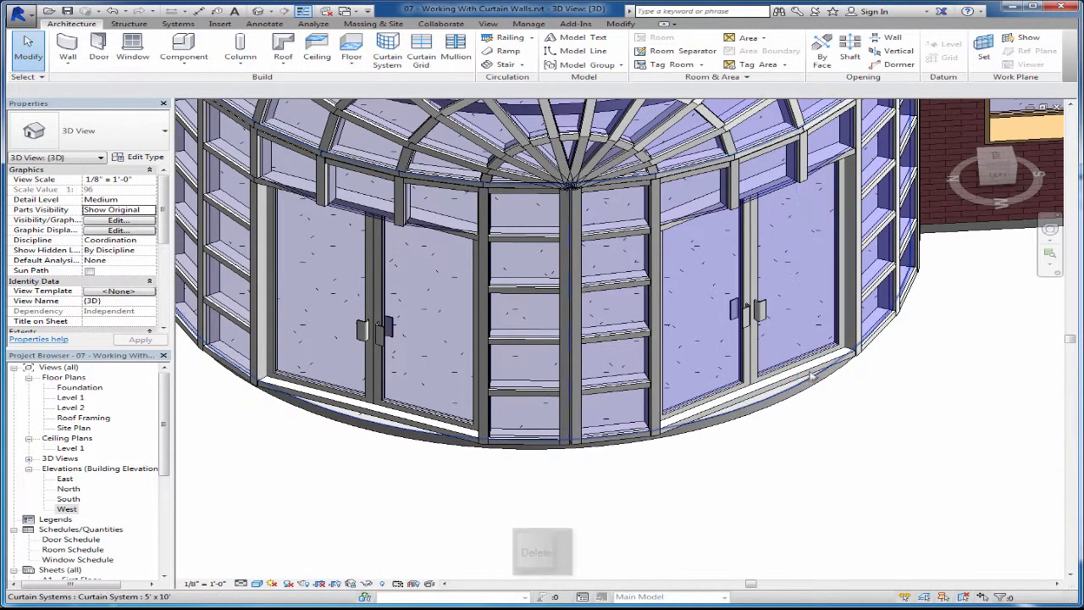
Step: Delete all three sill mullions beneath the right double door together
key("Tab")
left_click(780, 385)
left_click(769, 384, "ctrl")
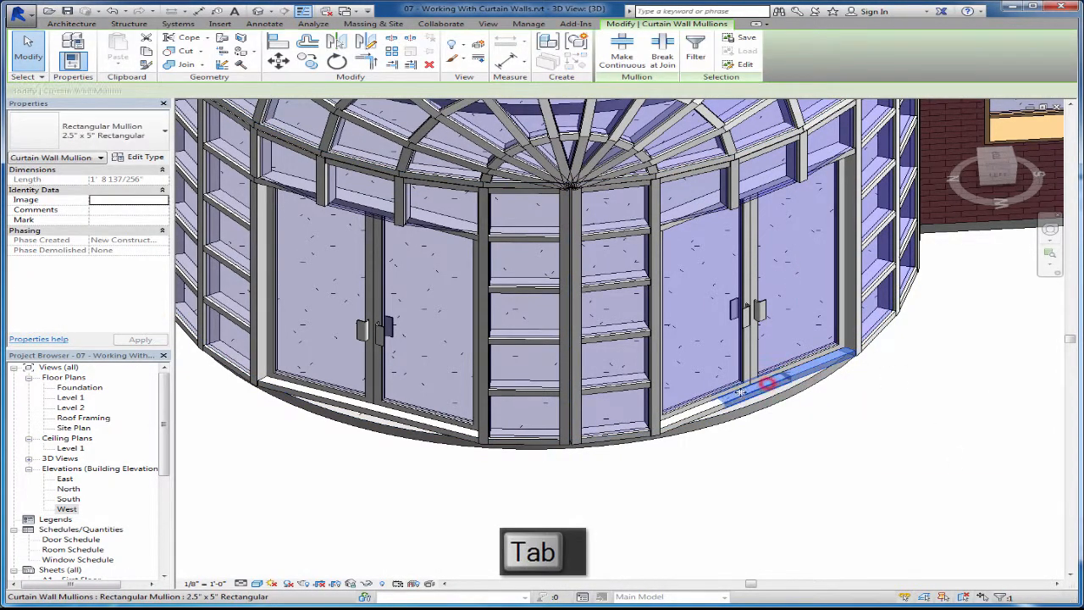
left_click(716, 409, "ctrl")
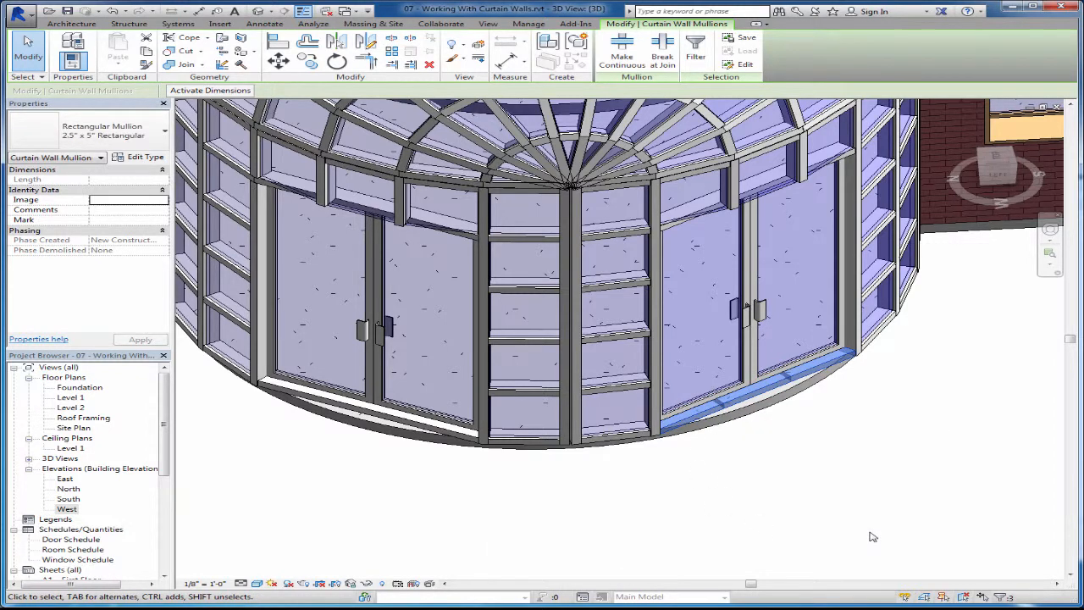
key("Delete")
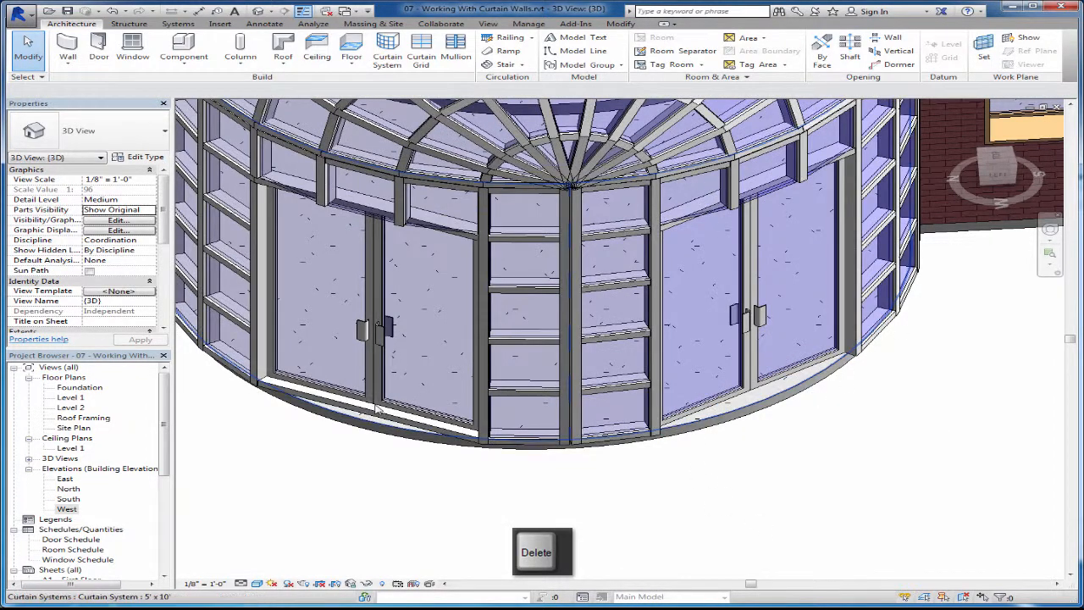
Step: Delete all three sill mullions beneath the left double door together
left_click(390, 413)
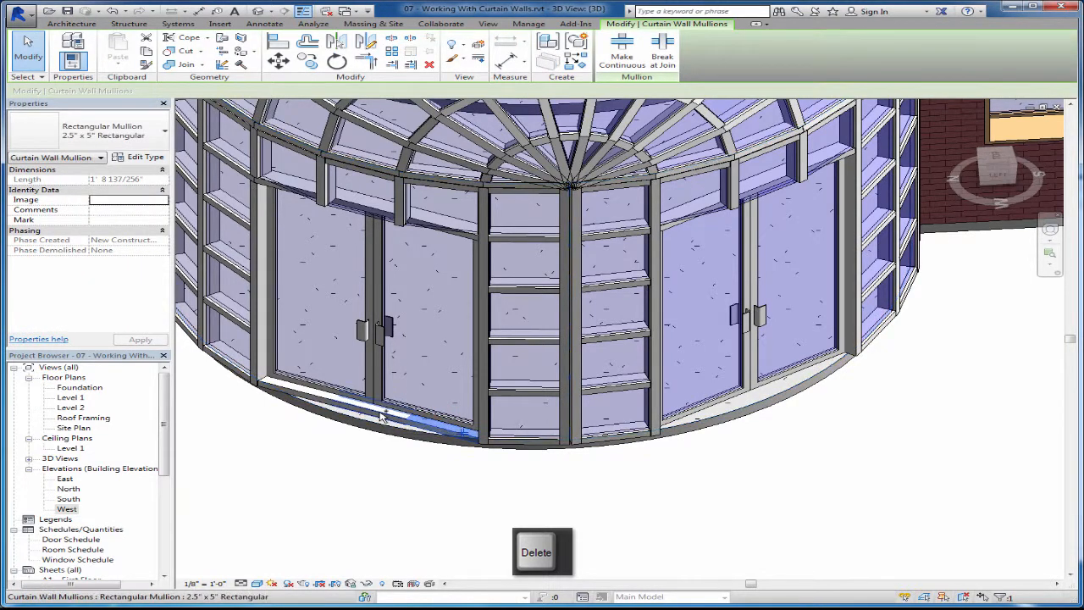
left_click(355, 405, "ctrl")
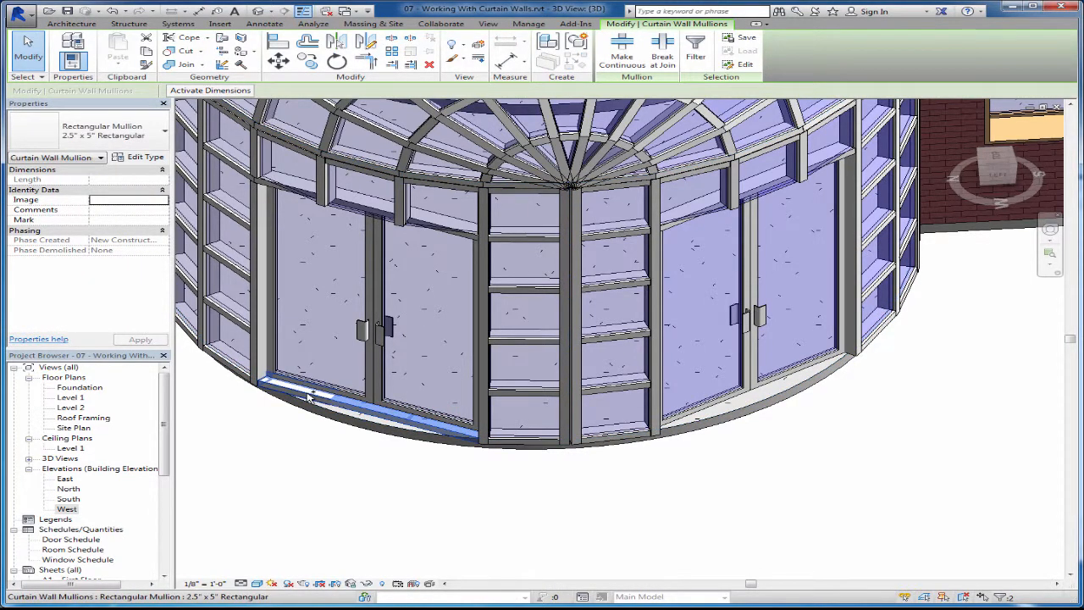
left_click(308, 394, "ctrl")
key("Delete")
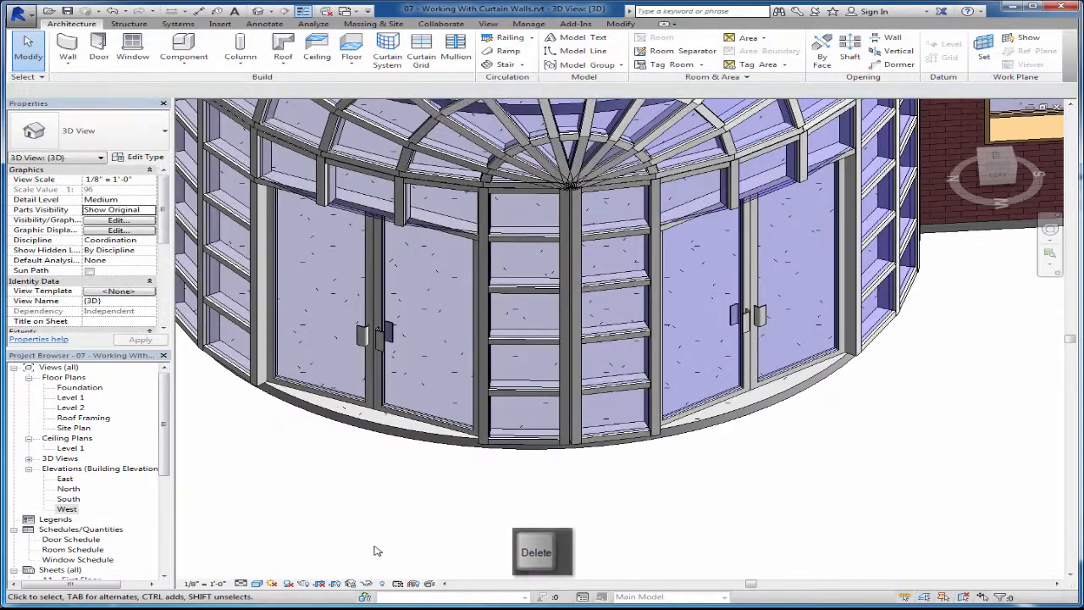
Step: Examine the whole domed curtain system and the cleared thresholds of both double doors from another angle
middle_click_drag(416, 443, 521, 474)
scroll(521, 474, "down", 5)
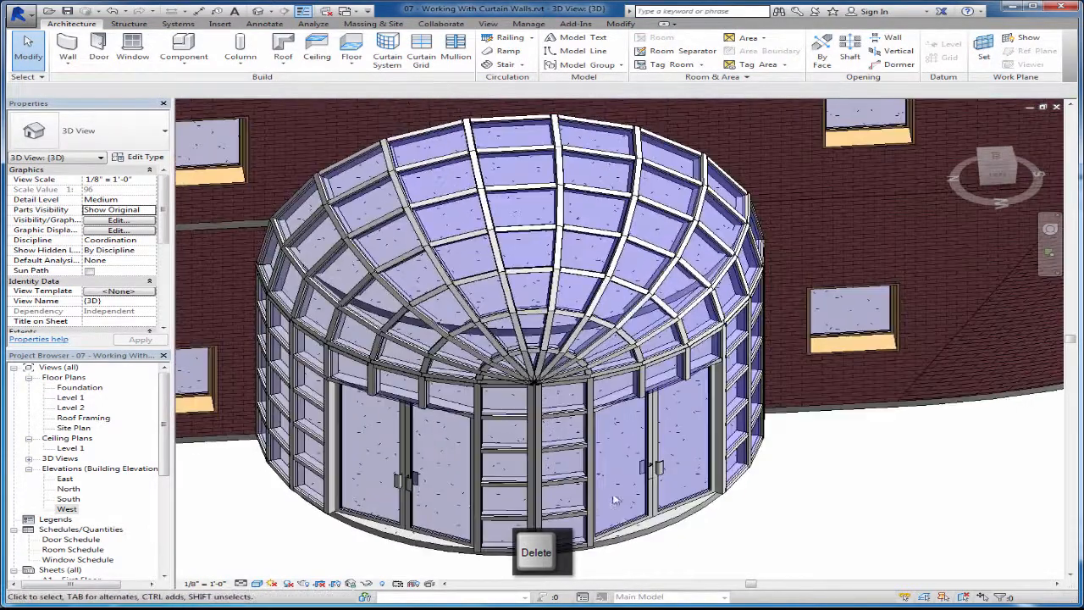
middle_click_drag(439, 479, 527, 471, "shift")
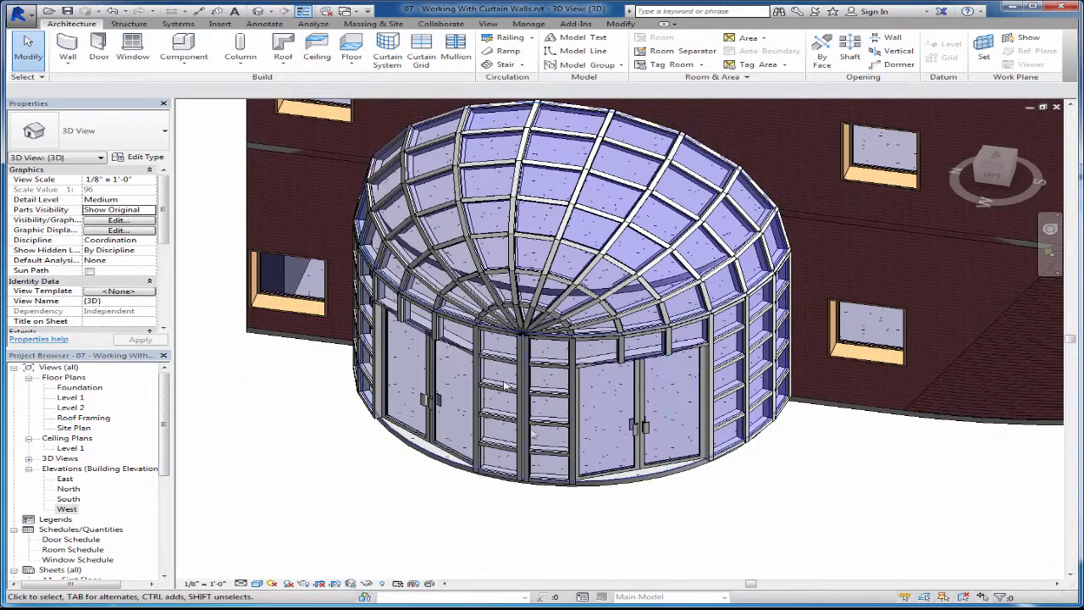
scroll(527, 471, "up", 3)
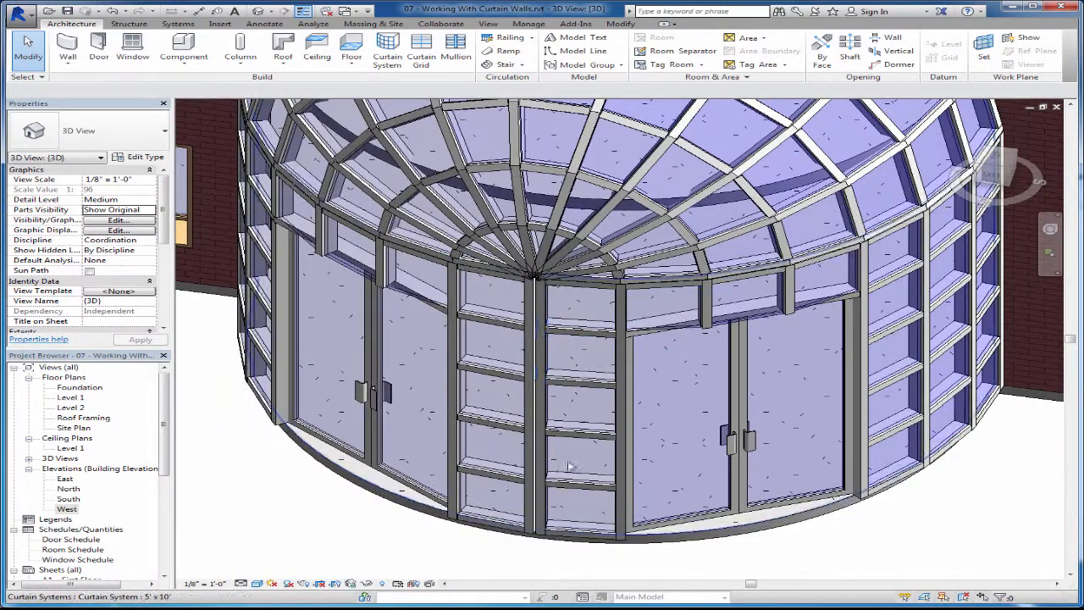
scroll(578, 507, "up", 2)
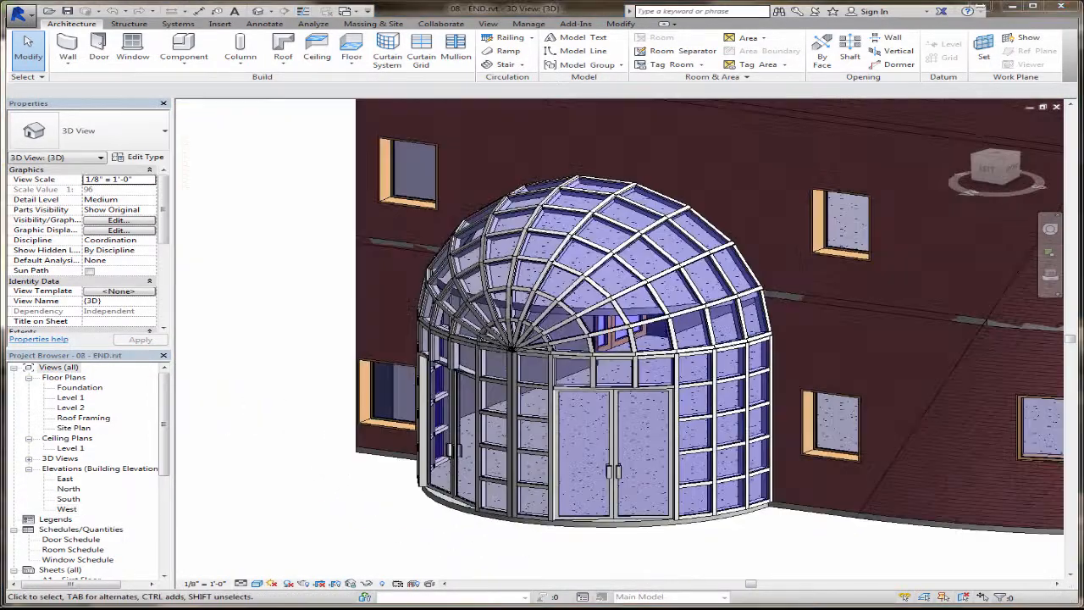